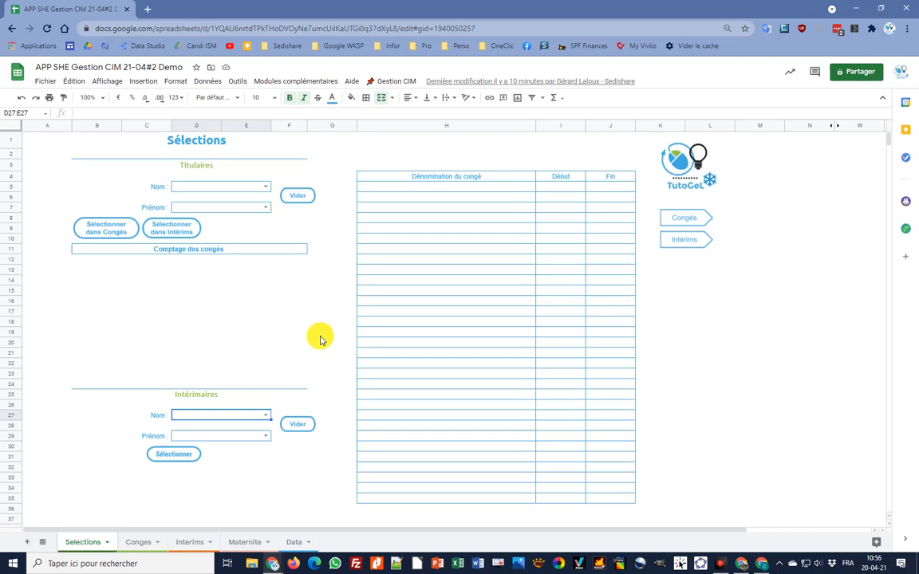
- Jump to the Congés sheet using Gestion CIM > Congés > Aller
{"action": "left_click", "coordinate": [400, 83]}
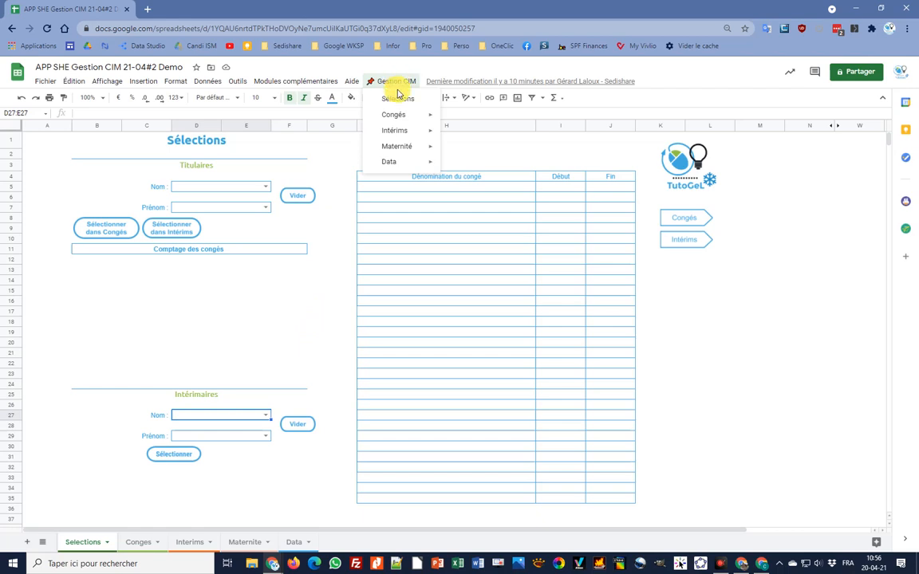
{"action": "mouse_move", "coordinate": [396, 115]}
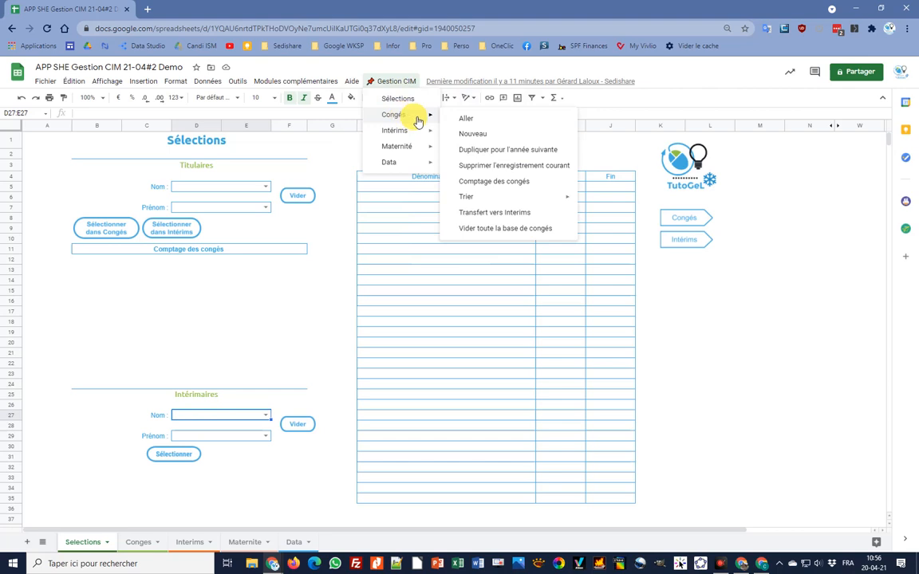
{"action": "left_click", "coordinate": [470, 120]}
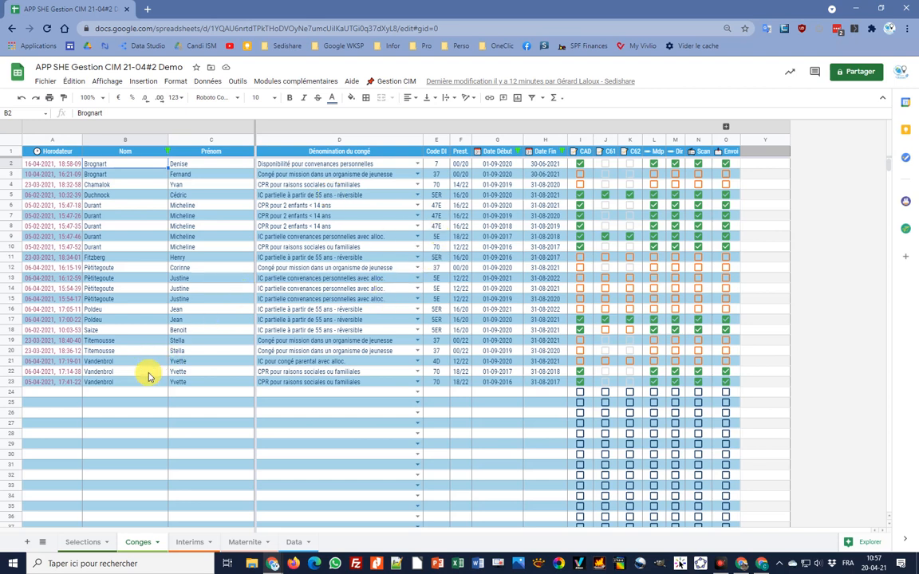
- Select cells in rows 24 and 6, then run Gestion CIM > Congés > Nouveau to reach row 24
{"action": "left_click", "coordinate": [144, 392]}
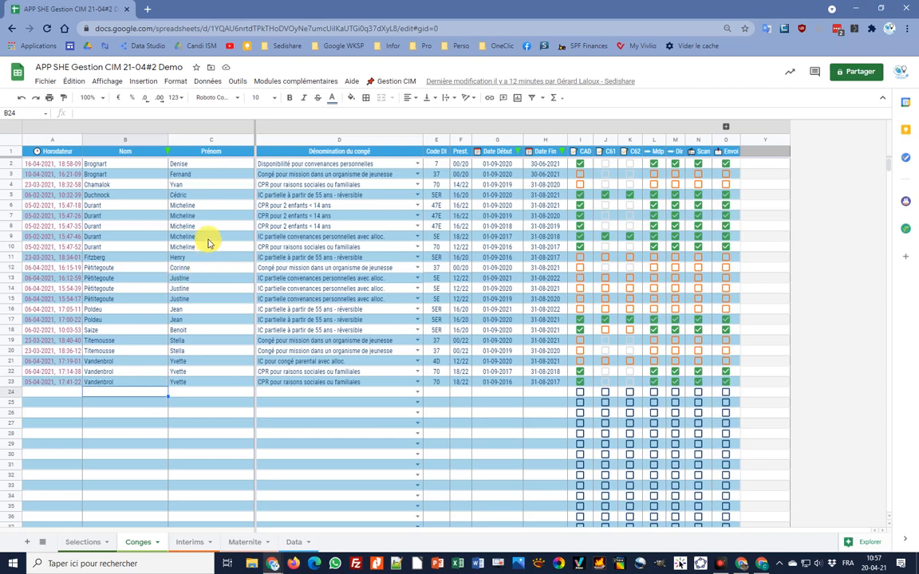
{"action": "left_click", "coordinate": [145, 207]}
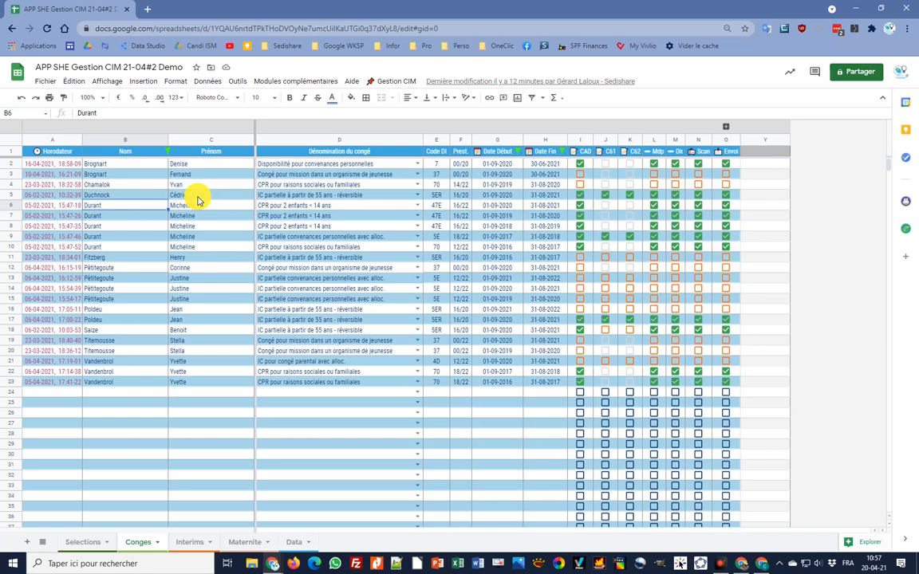
{"action": "left_click", "coordinate": [394, 83]}
{"action": "mouse_move", "coordinate": [394, 114]}
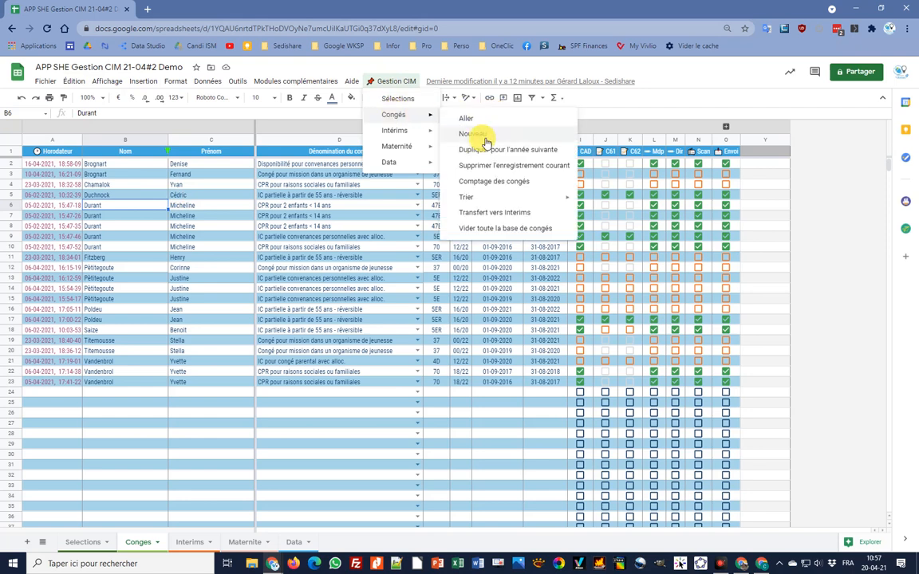
{"action": "left_click", "coordinate": [479, 135]}
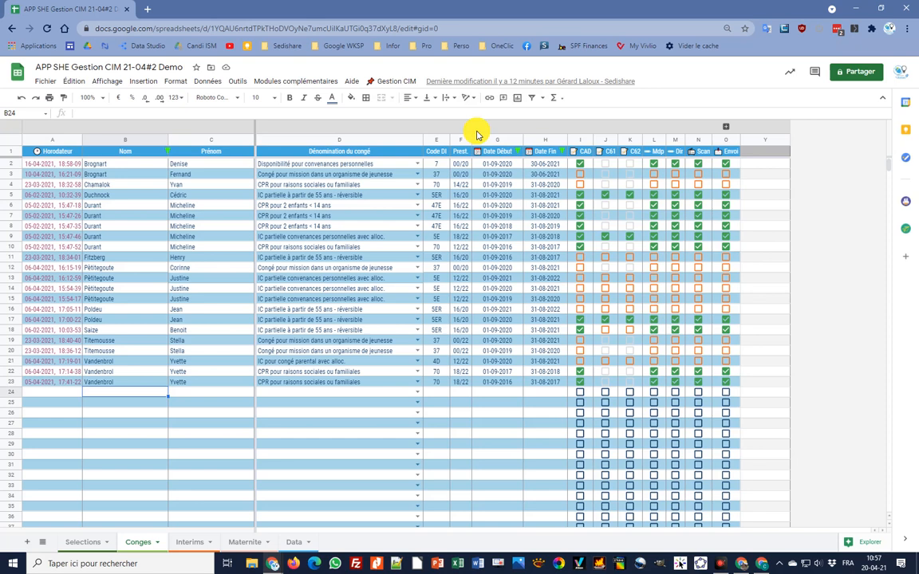
- Enter the employee's surname in B24 and first name in C24
{"action": "key", "text": "Tab"}
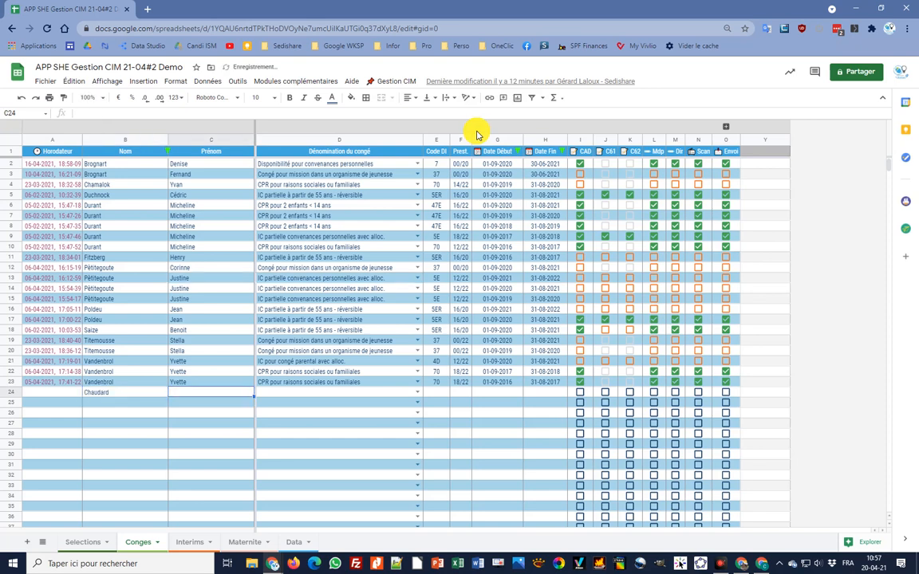
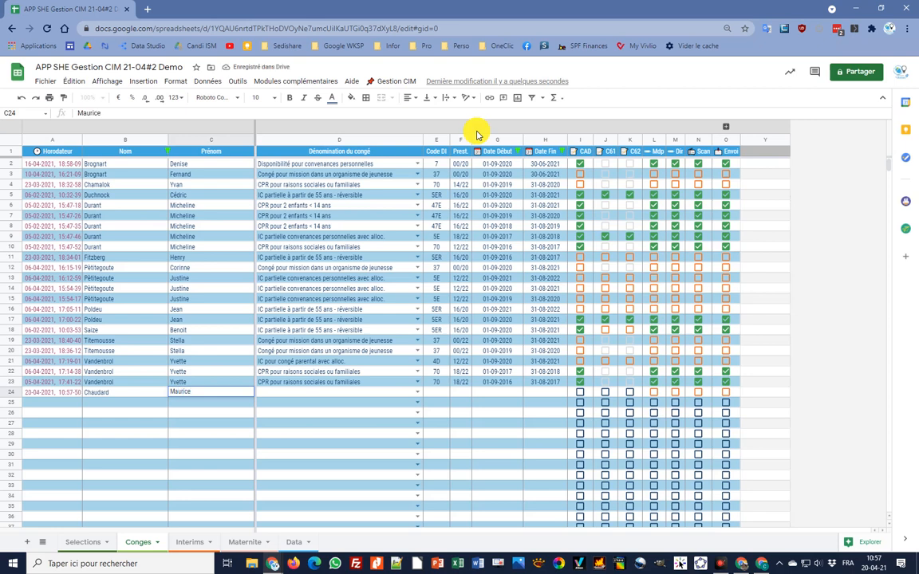
{"action": "key", "text": "Tab"}
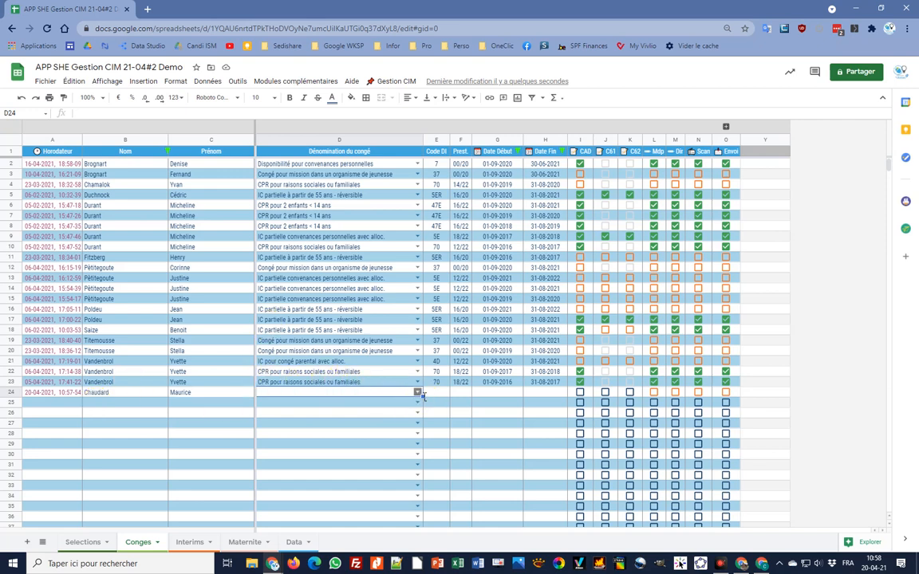
- Set row 24's leave type to CPR pour convenances personnelles and Prest. to 14/20
{"action": "left_click", "coordinate": [416, 391]}
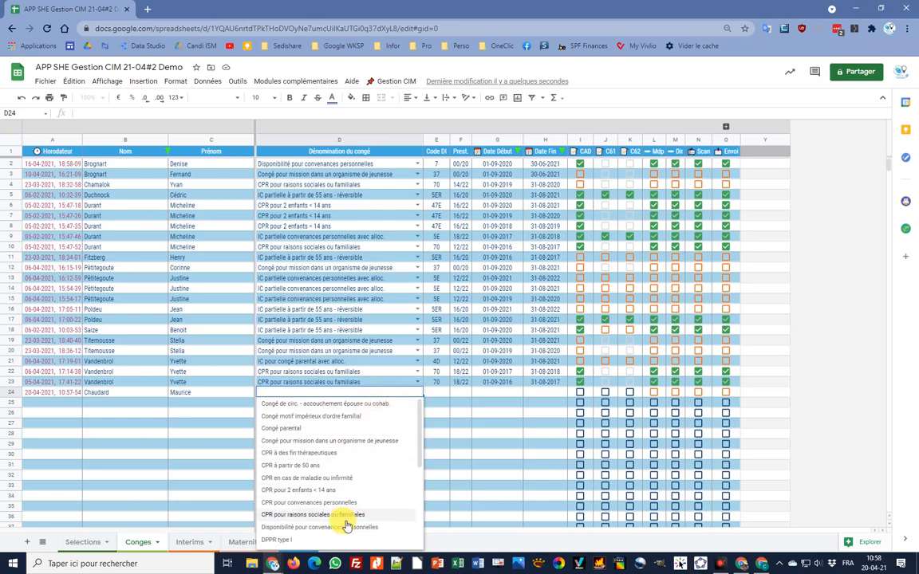
{"action": "left_click", "coordinate": [291, 505]}
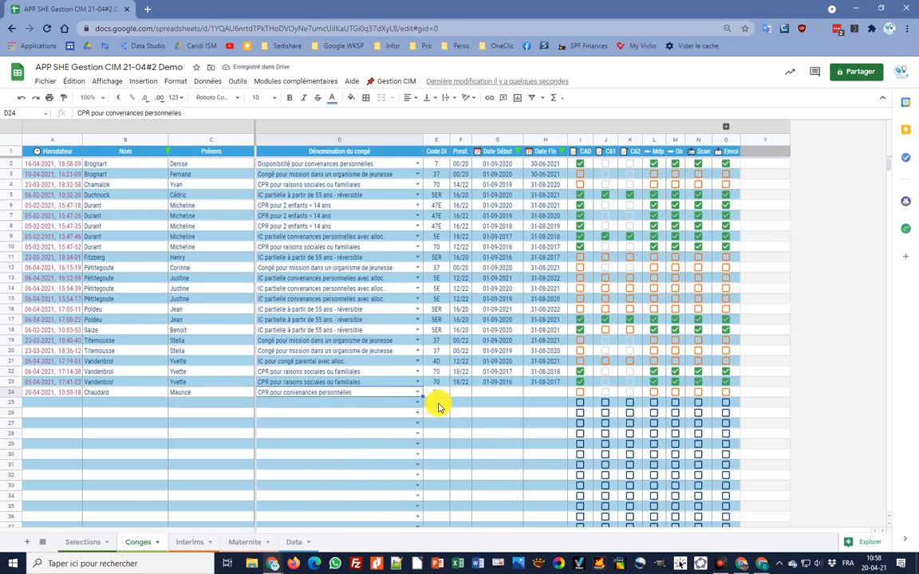
{"action": "left_click", "coordinate": [459, 392]}
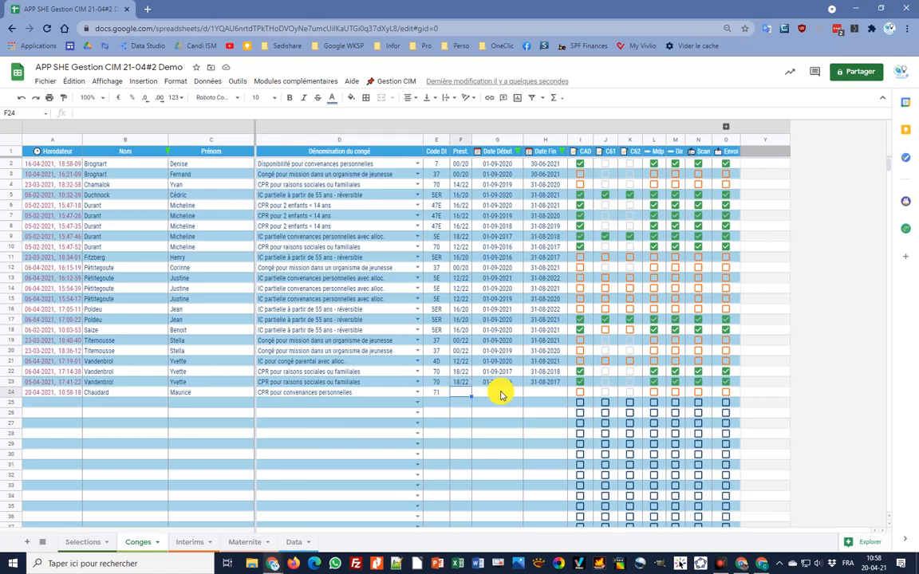
{"action": "type", "text": "14/20"}
{"action": "left_click", "coordinate": [500, 393]}
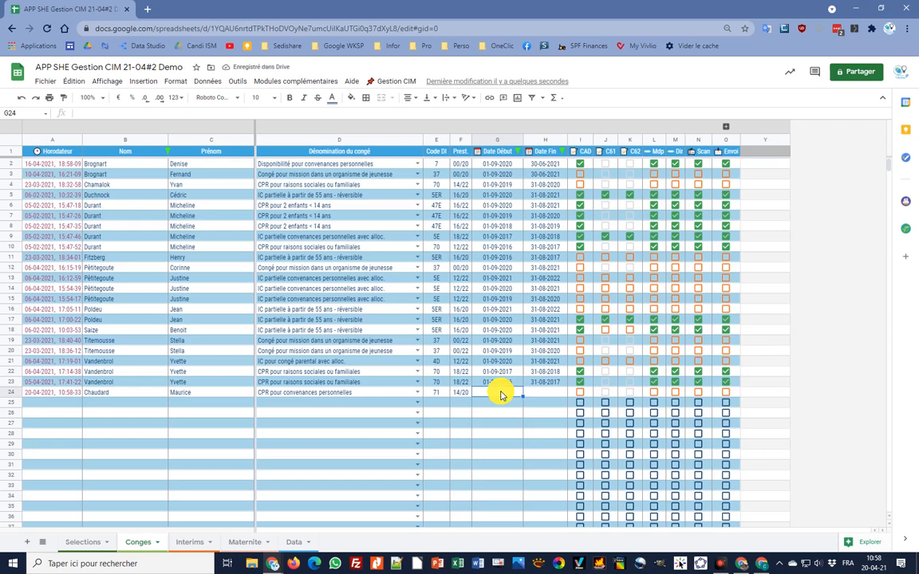
- Enter and confirm the start date 01-09-2020 in G24
{"action": "type", "text": "1/9"}
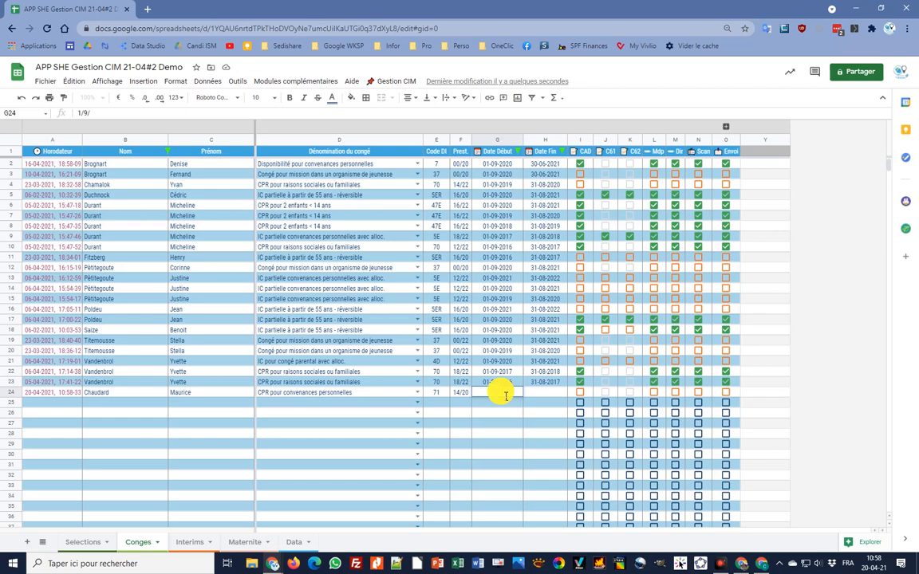
{"action": "type", "text": "/20"}
{"action": "key", "text": "Tab"}
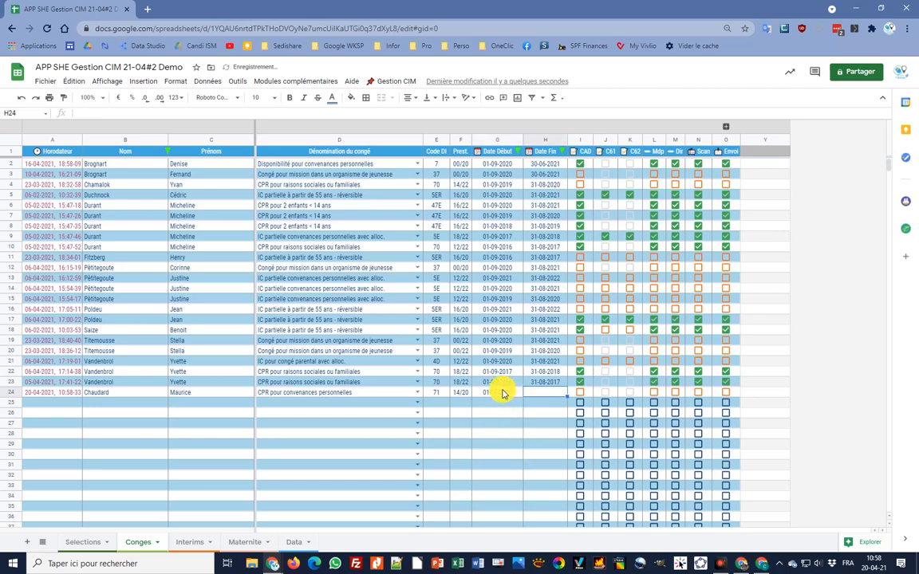
{"action": "left_click", "coordinate": [502, 392]}
{"action": "double_click", "coordinate": [505, 393]}
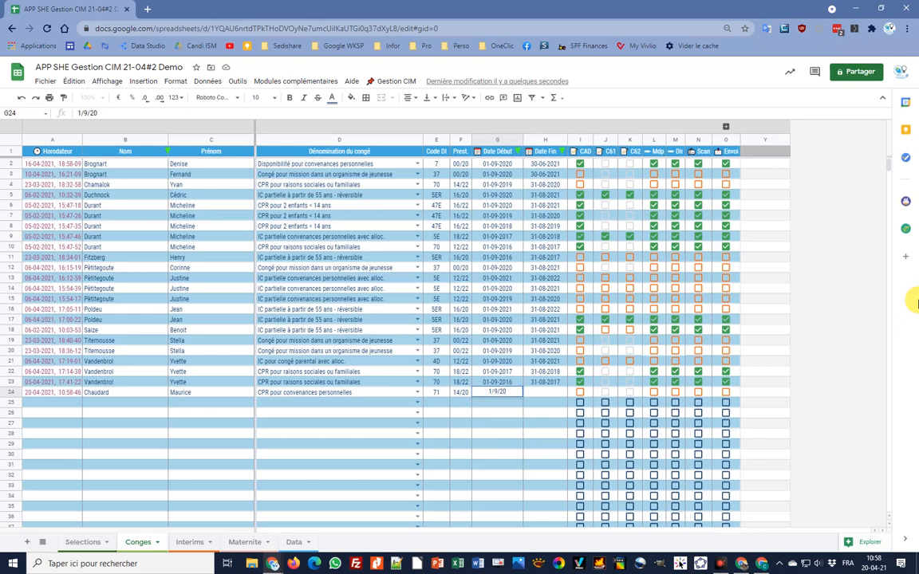
{"action": "key", "text": "Tab"}
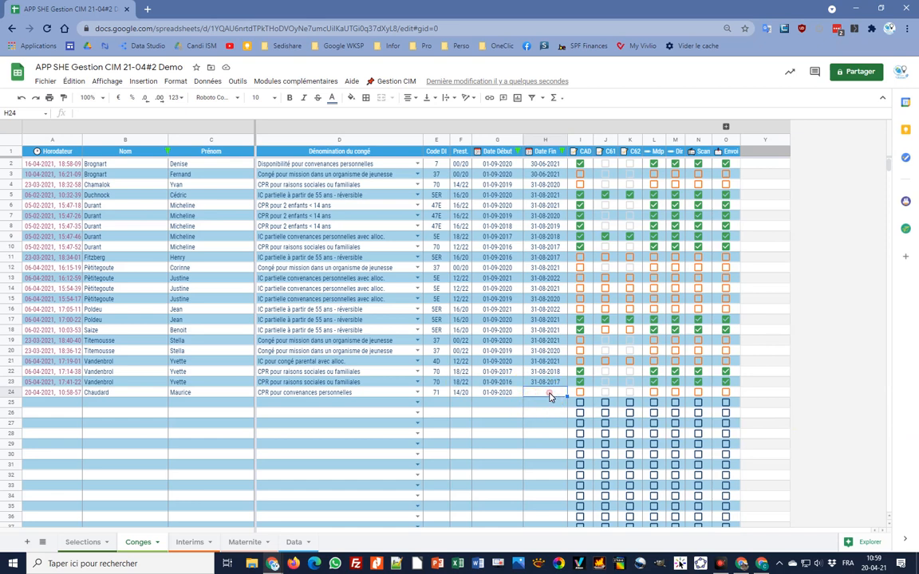
- Pick 31-08-2021 as H24's end date from the calendar and tick the CAD and Mdp boxes
{"action": "double_click", "coordinate": [548, 392]}
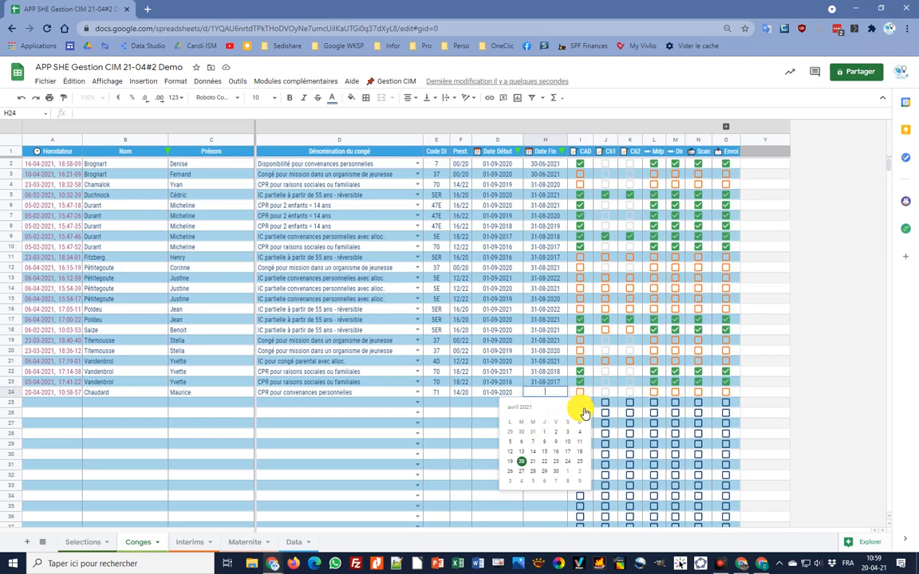
{"action": "left_click", "coordinate": [583, 410]}
{"action": "left_click", "coordinate": [583, 411]}
{"action": "left_click", "coordinate": [583, 411]}
{"action": "left_click", "coordinate": [583, 410]}
{"action": "left_click", "coordinate": [525, 484]}
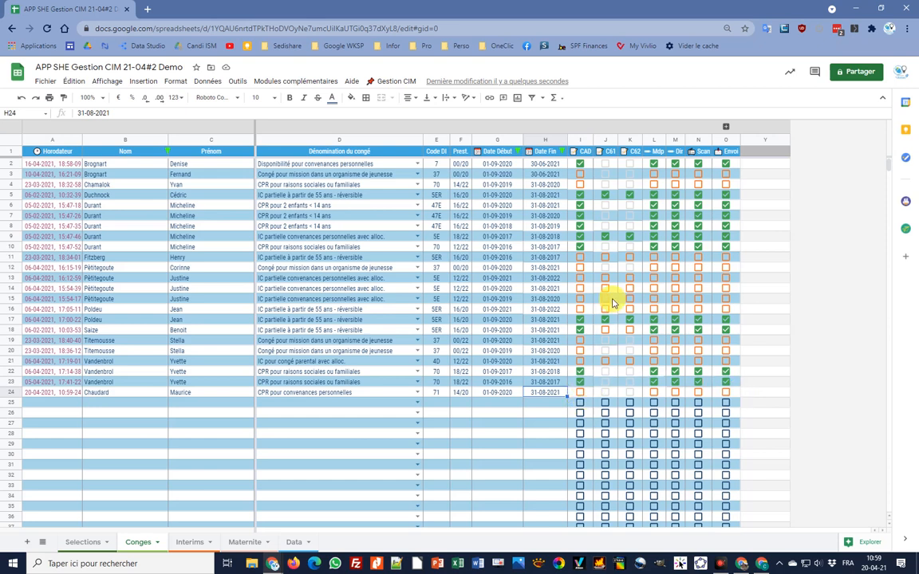
{"action": "left_click", "coordinate": [580, 392]}
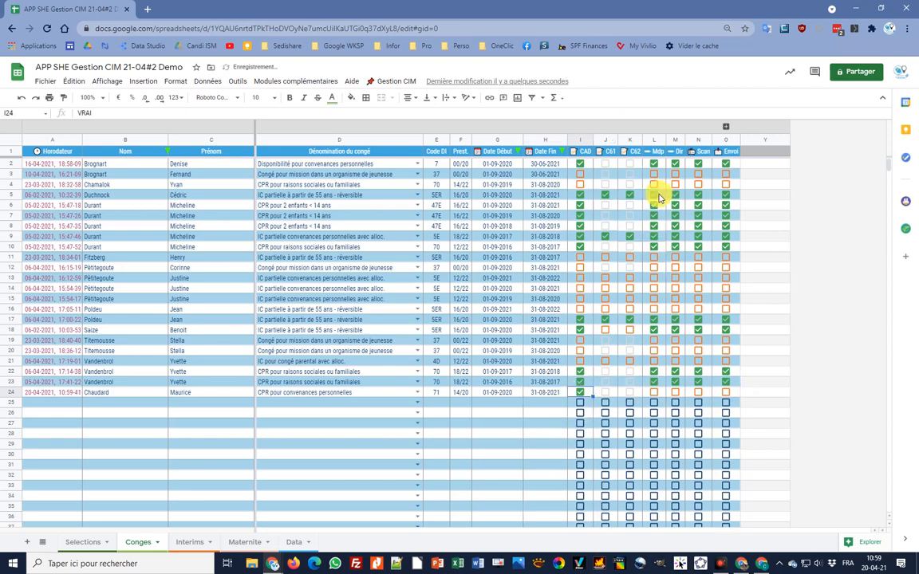
{"action": "left_click", "coordinate": [653, 393]}
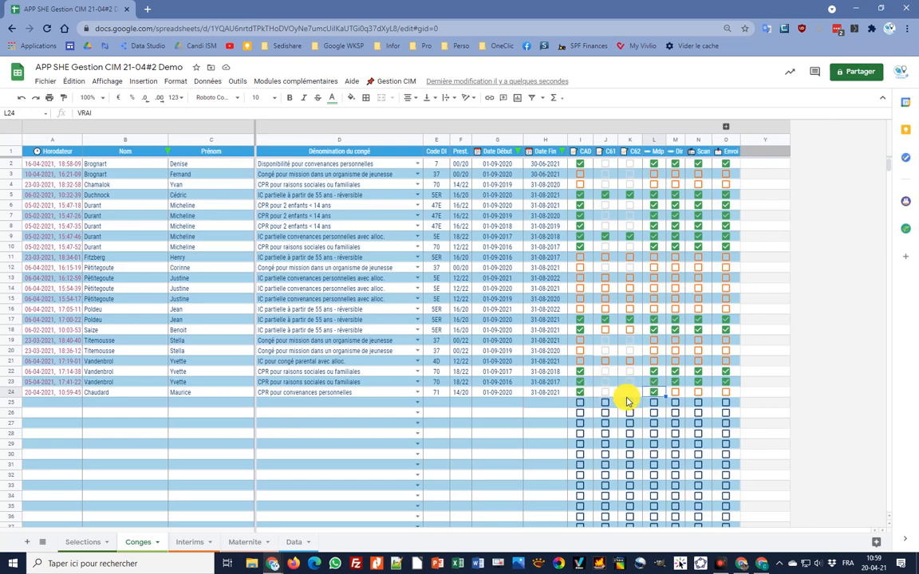
- Change row 24's leave type to IC partielle à partir de 55 ans - réversible
{"action": "left_click", "coordinate": [417, 393]}
{"action": "scroll", "coordinate": [398, 459], "scroll_direction": "down", "scroll_amount": 5}
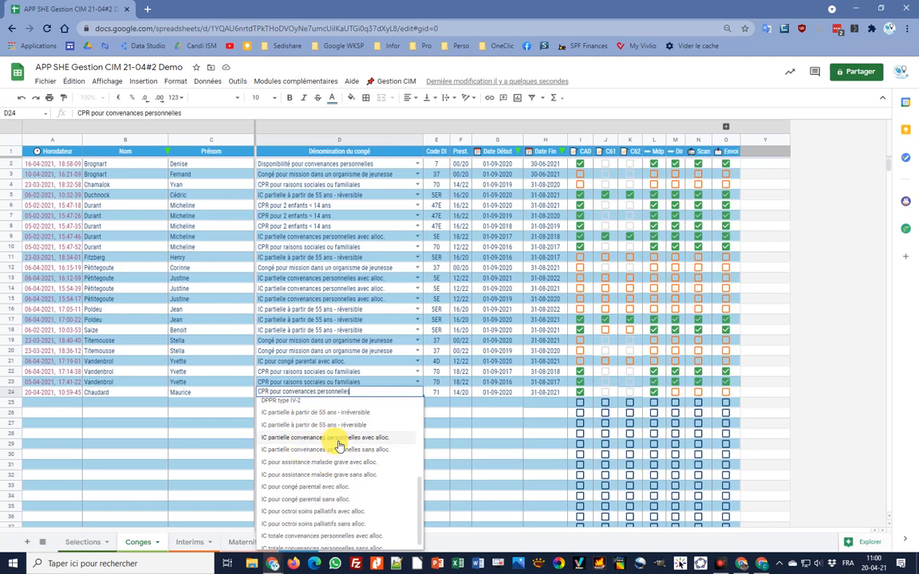
{"action": "left_click", "coordinate": [300, 428]}
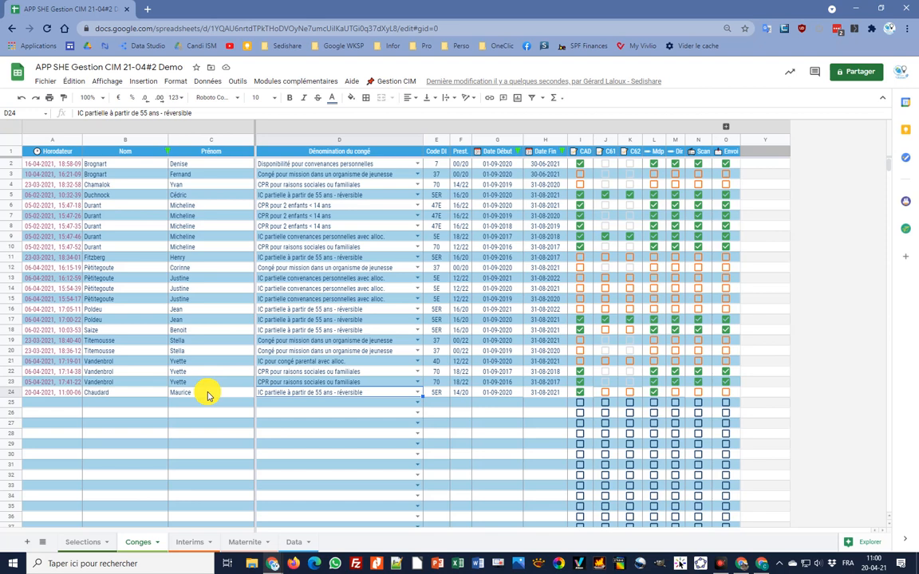
- Check the new record's cells B24, D24 and G24, leaving C24 selected
{"action": "left_click", "coordinate": [134, 393]}
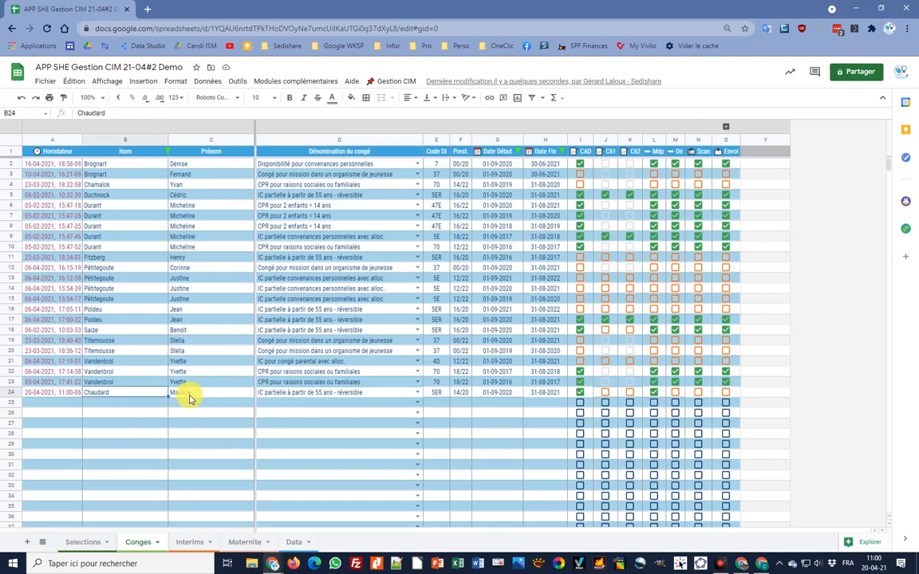
{"action": "left_click", "coordinate": [387, 392]}
{"action": "left_click", "coordinate": [490, 393]}
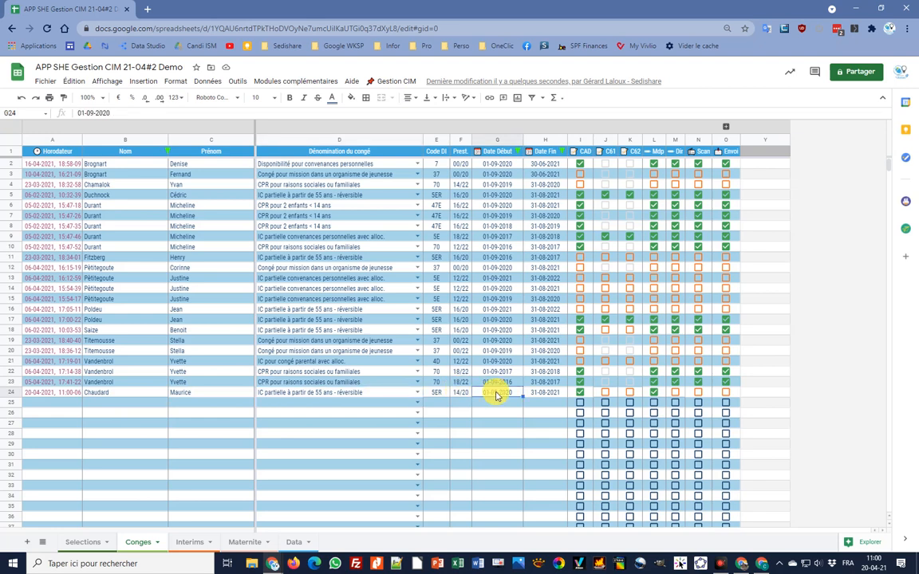
{"action": "left_click", "coordinate": [232, 393]}
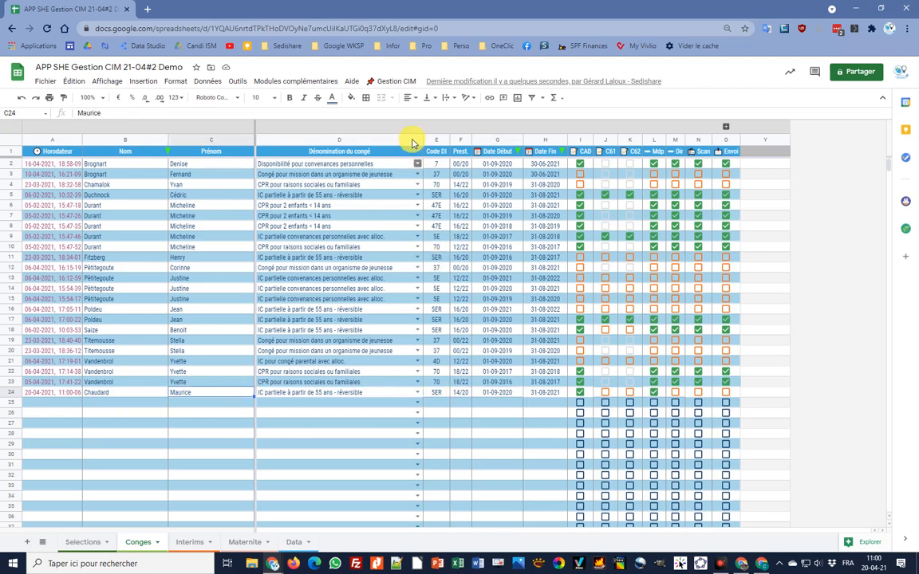
- Duplicate row 24 for next year with Dupliquer pour l'année suivante, confirming with Oui
{"action": "left_click", "coordinate": [391, 83]}
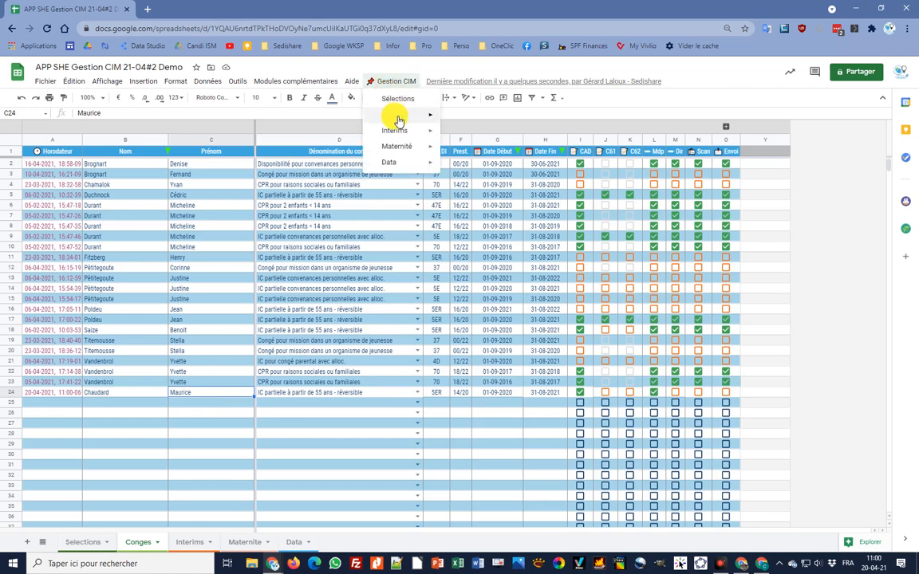
{"action": "mouse_move", "coordinate": [394, 117]}
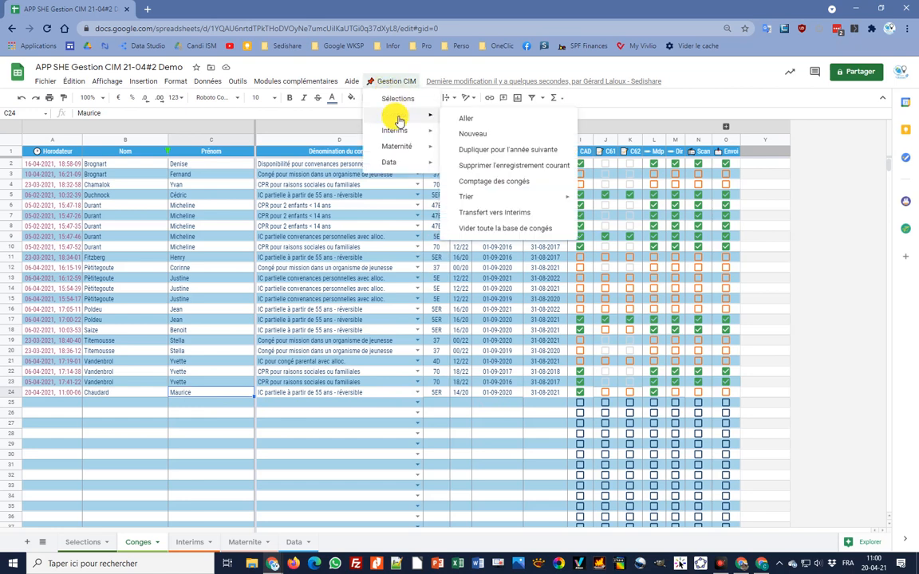
{"action": "left_click", "coordinate": [516, 151]}
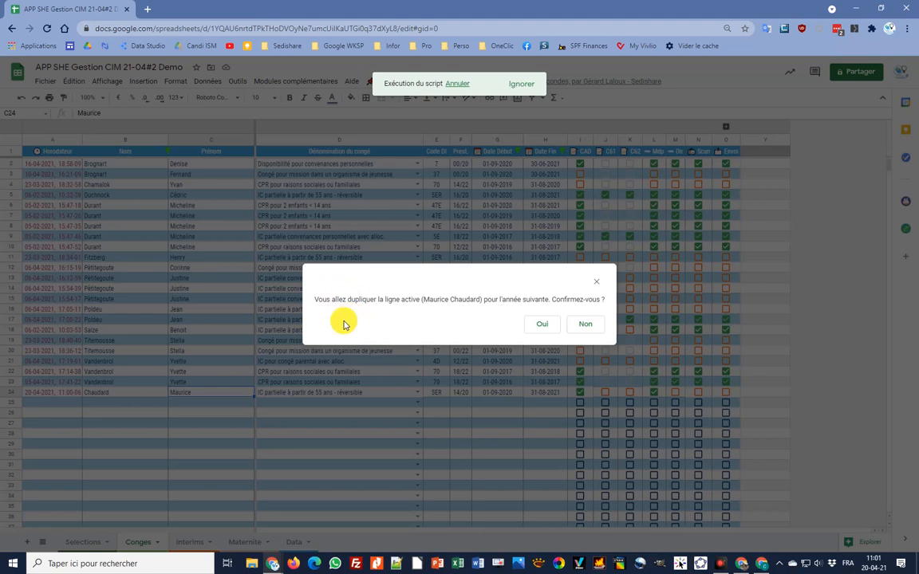
{"action": "left_click", "coordinate": [542, 325]}
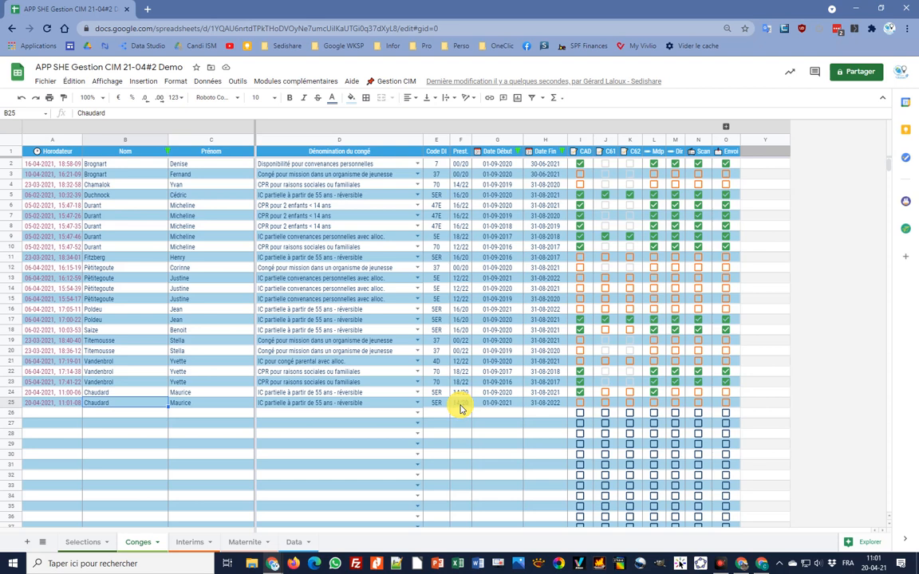
- Choose CPR pour convenances personnelles from D25's leave-type dropdown
{"action": "left_click", "coordinate": [374, 404]}
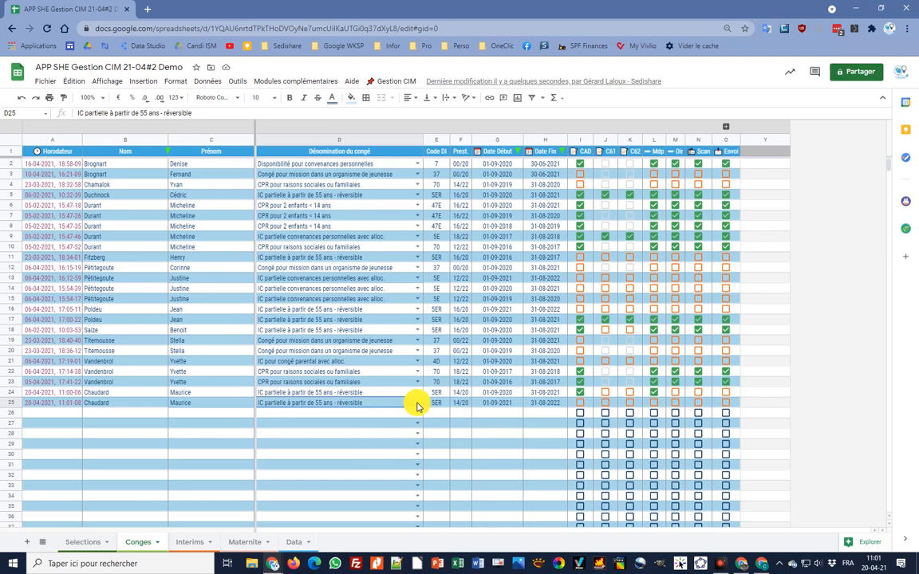
{"action": "left_click", "coordinate": [416, 404]}
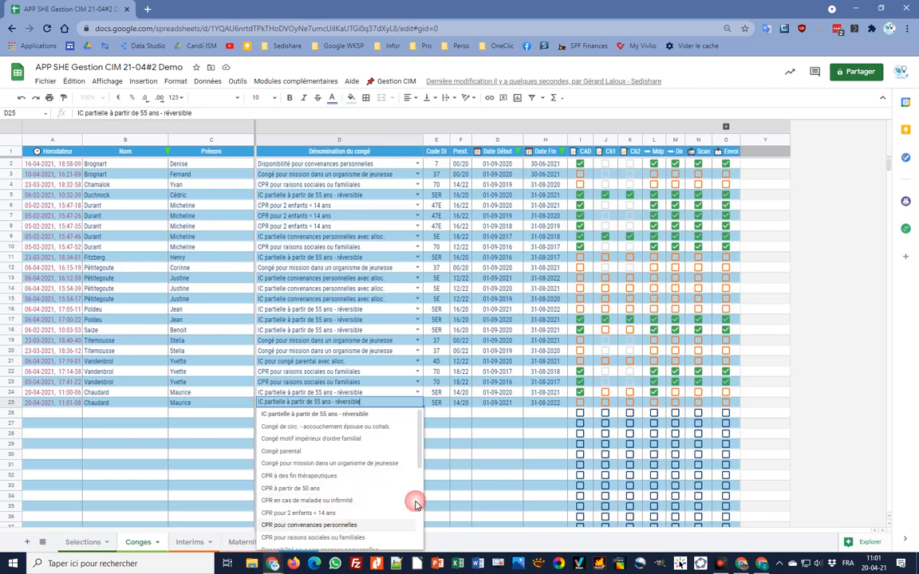
{"action": "left_click", "coordinate": [383, 518]}
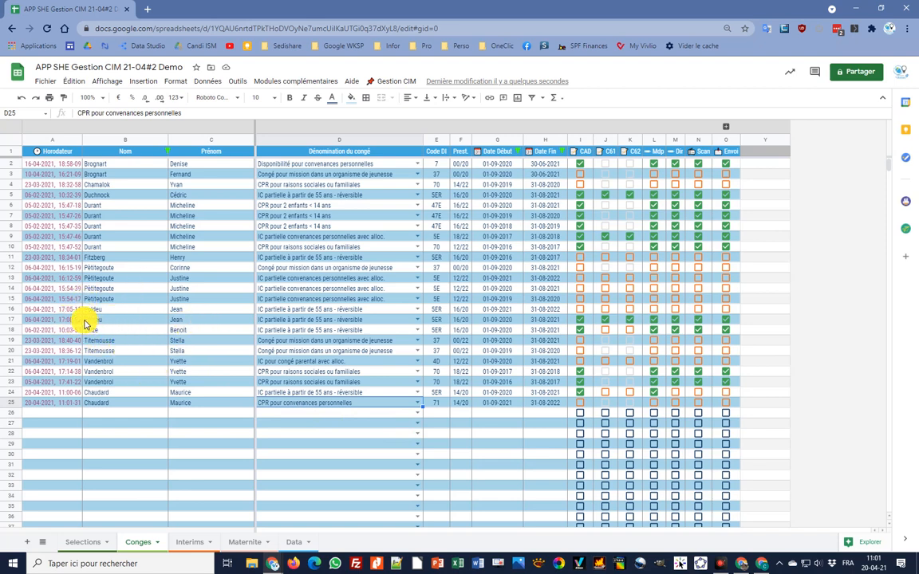
- Alter the first name in C17, then retype the original first name to restore it
{"action": "left_click", "coordinate": [186, 320]}
{"action": "double_click", "coordinate": [221, 320]}
{"action": "key", "text": "BackSpace"}
{"action": "type", "text": "nne"}
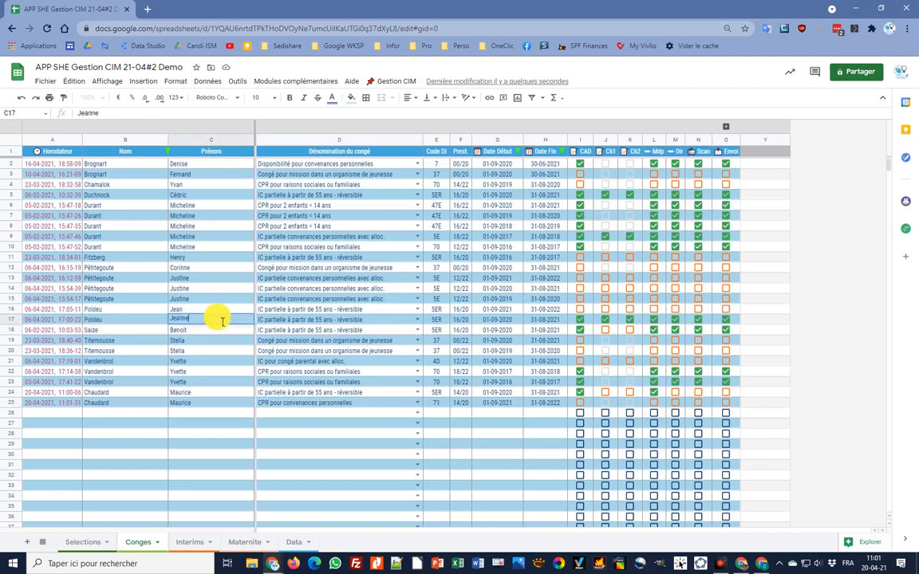
{"action": "key", "text": "Tab"}
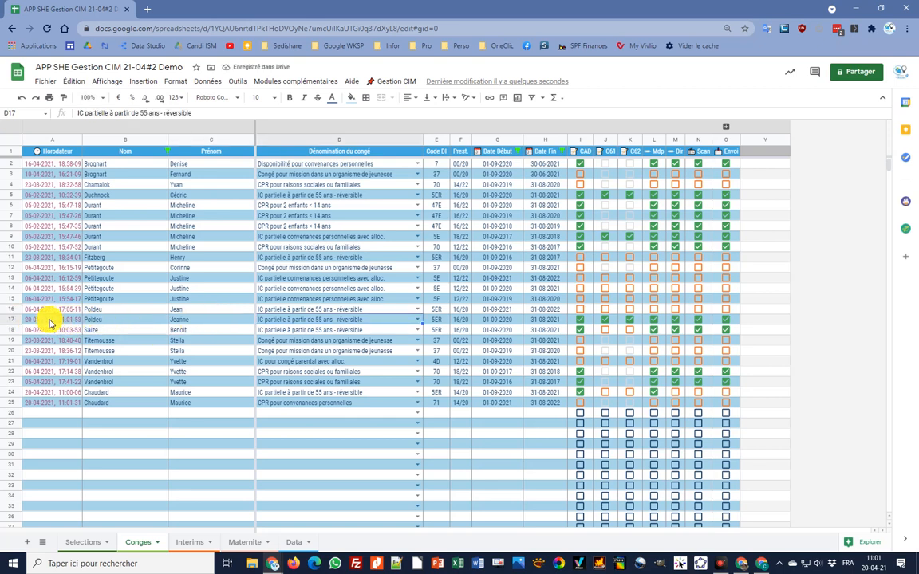
{"action": "left_click", "coordinate": [198, 320]}
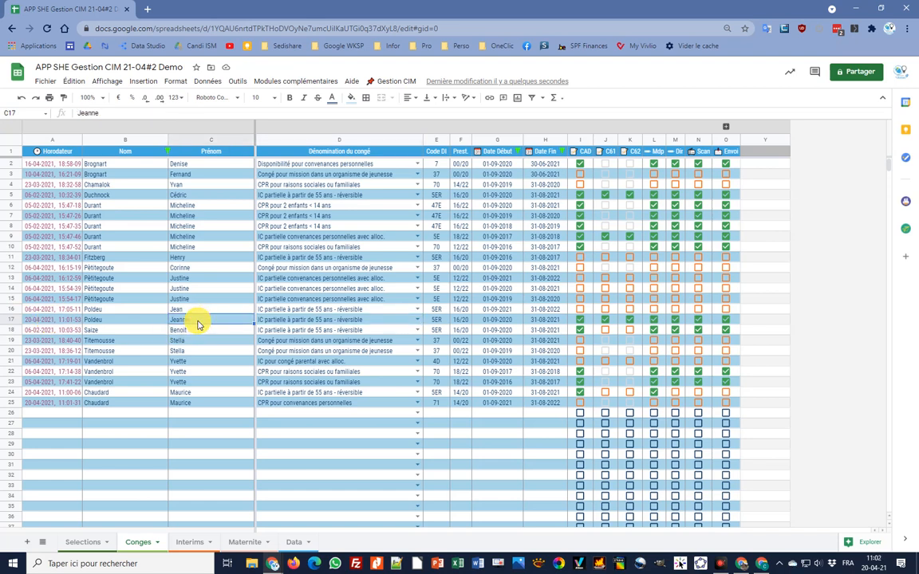
{"action": "type", "text": "Jean"}
{"action": "key", "text": "Return"}
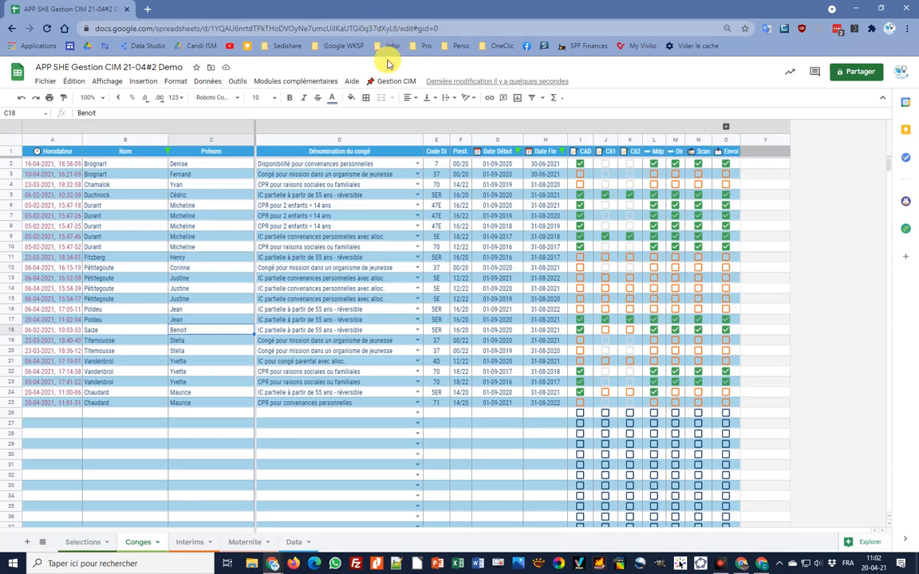
- Run Gestion CIM > Congés > Comptage des congés for the current record
{"action": "left_click", "coordinate": [391, 83]}
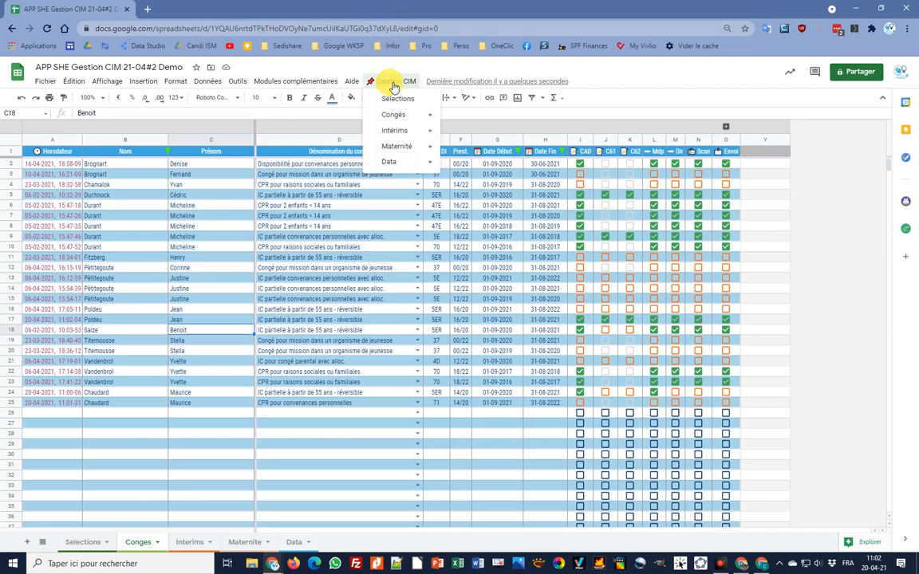
{"action": "mouse_move", "coordinate": [394, 118]}
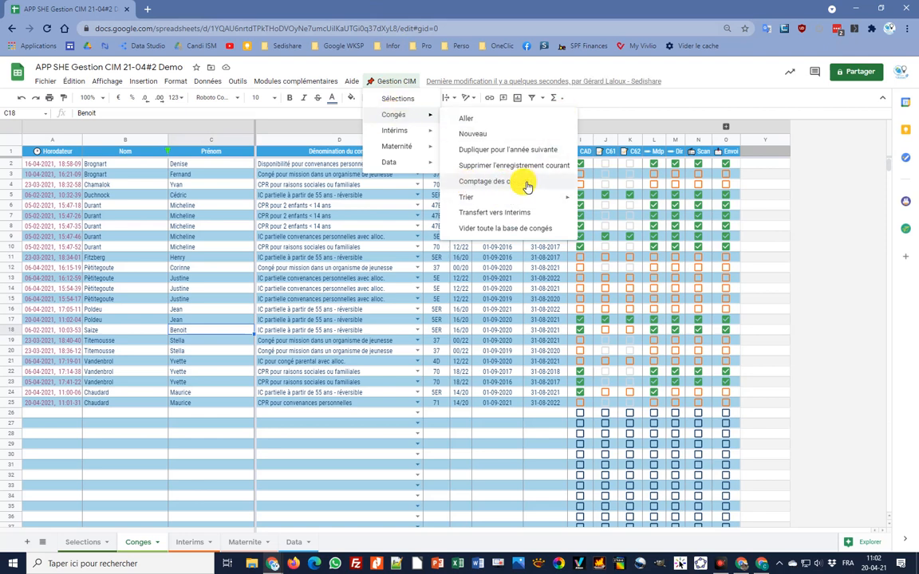
{"action": "left_click", "coordinate": [520, 183]}
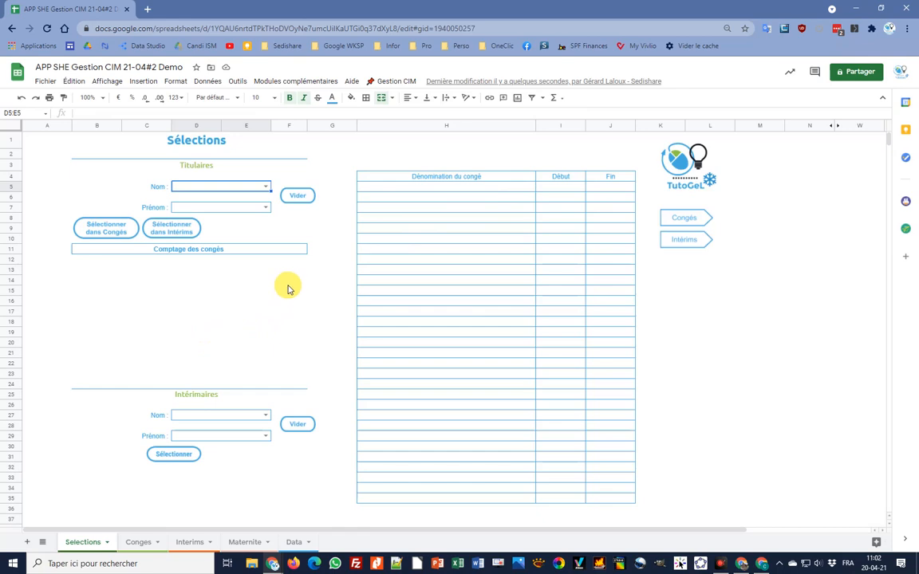
- Return to the Congés sheet, select the row 21 record in B21, and open Gestion CIM > Congés
{"action": "left_click", "coordinate": [688, 216]}
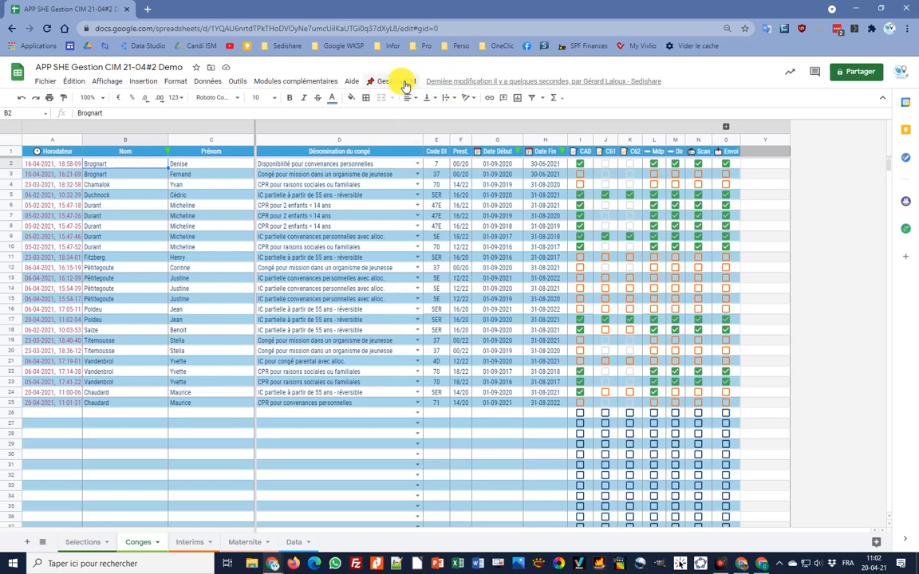
{"action": "left_click", "coordinate": [408, 84]}
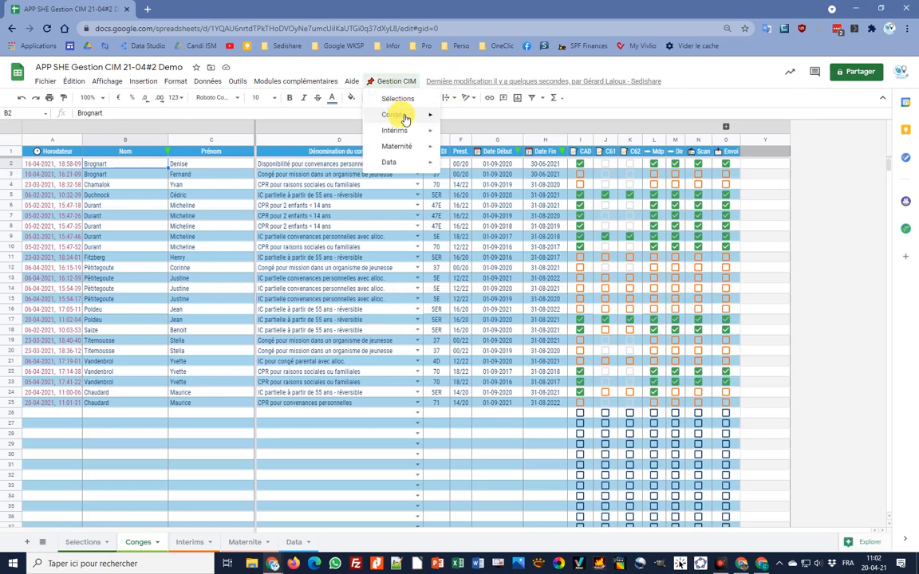
{"action": "mouse_move", "coordinate": [405, 118]}
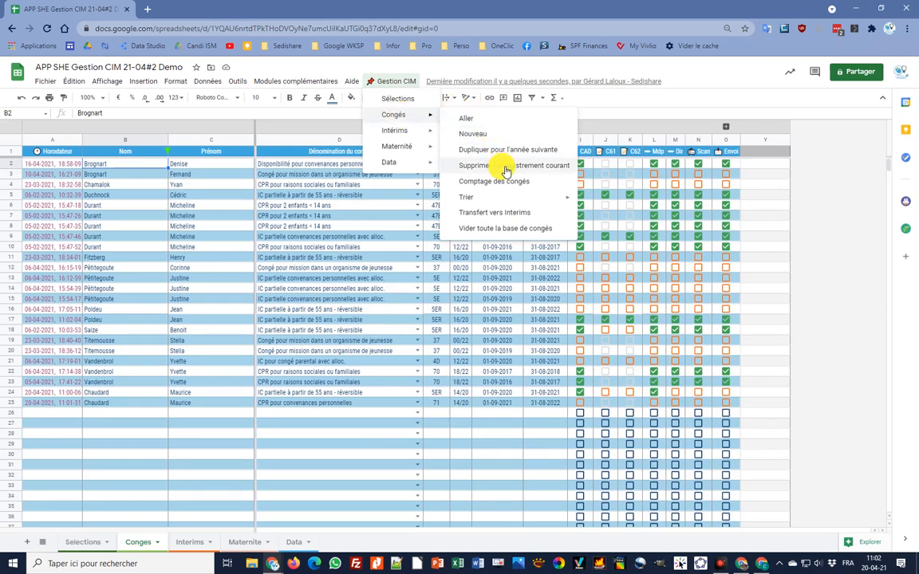
{"action": "left_click", "coordinate": [126, 361]}
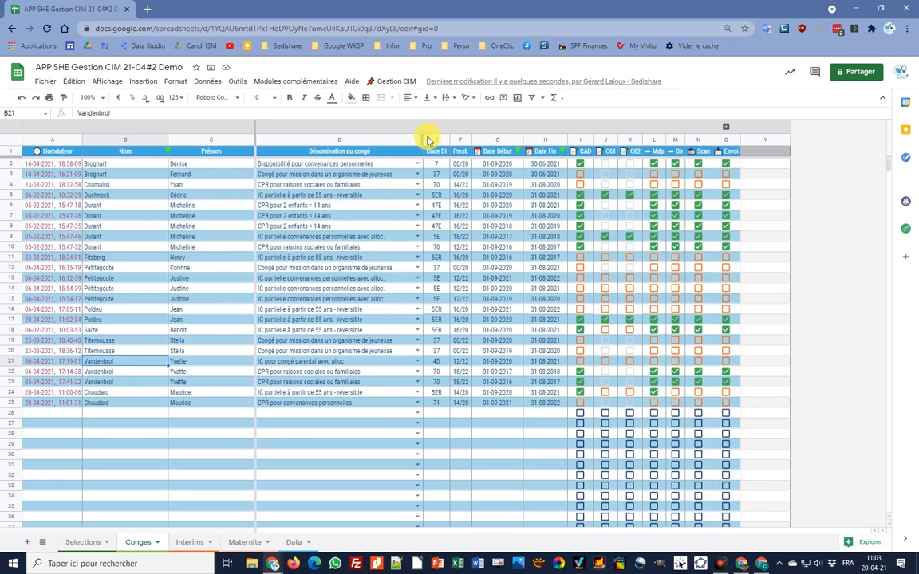
{"action": "left_click", "coordinate": [391, 81]}
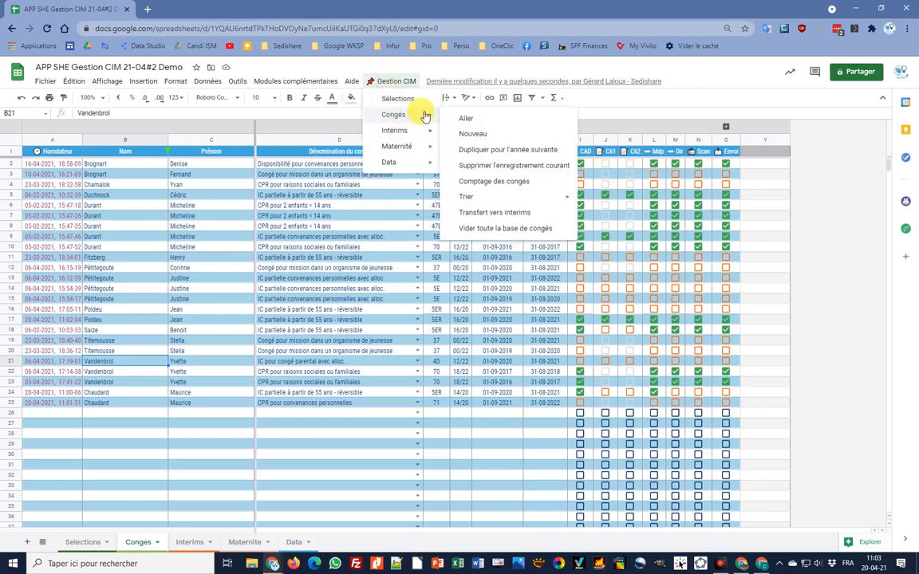
- Delete the row 21 record and that employee's two other leave records, answering Oui both times
{"action": "left_click", "coordinate": [511, 167]}
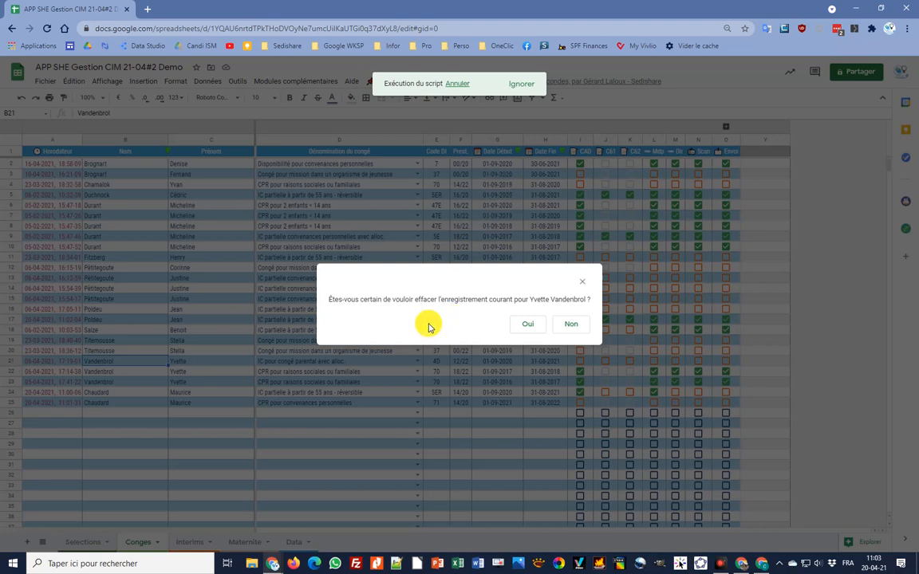
{"action": "left_click", "coordinate": [575, 329]}
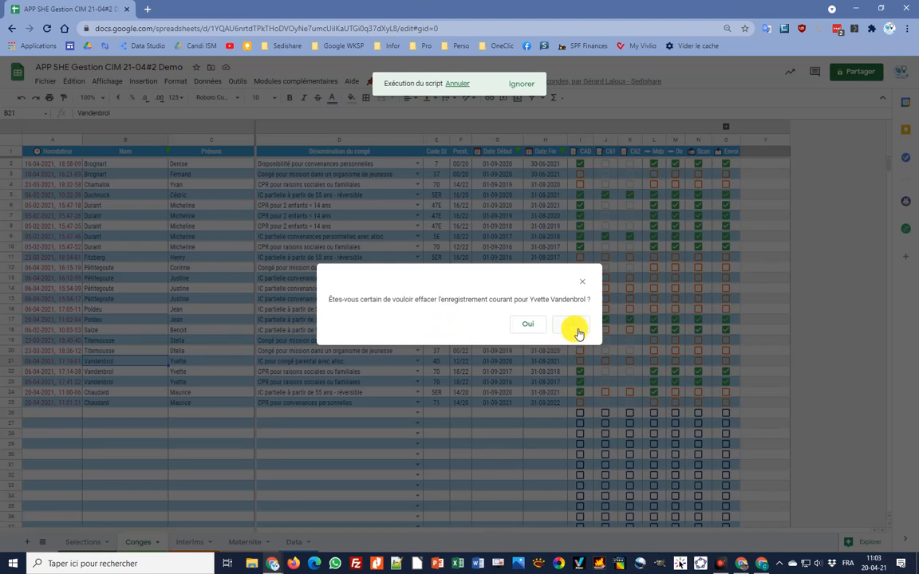
{"action": "left_click", "coordinate": [532, 329]}
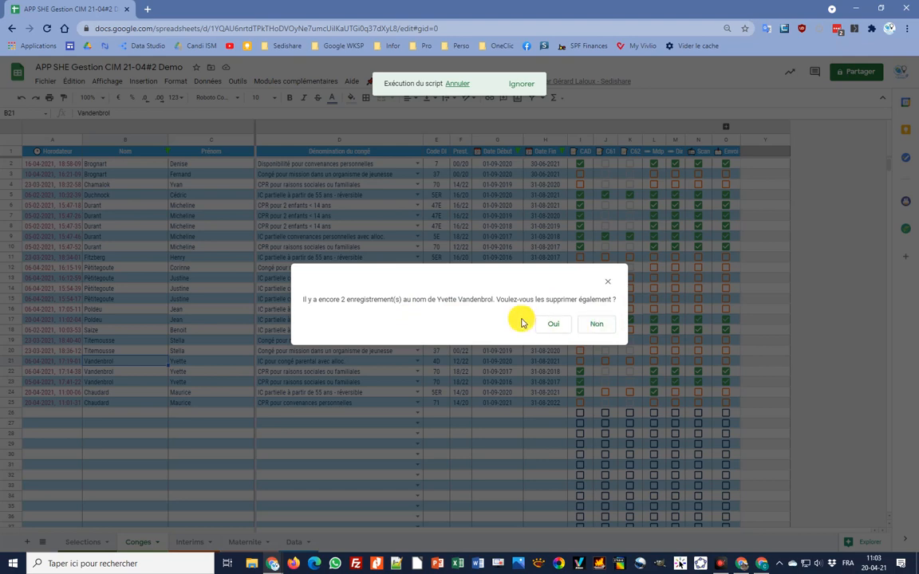
{"action": "left_click", "coordinate": [554, 326]}
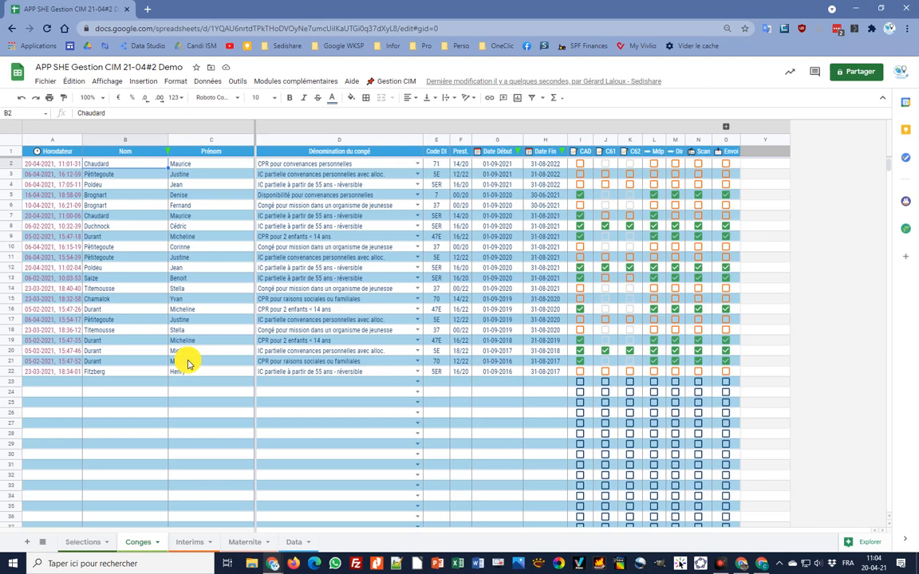
- Undo twice with Ctrl+Z to reverse the sort and restore the three deleted records
{"action": "key", "text": "ctrl+z"}
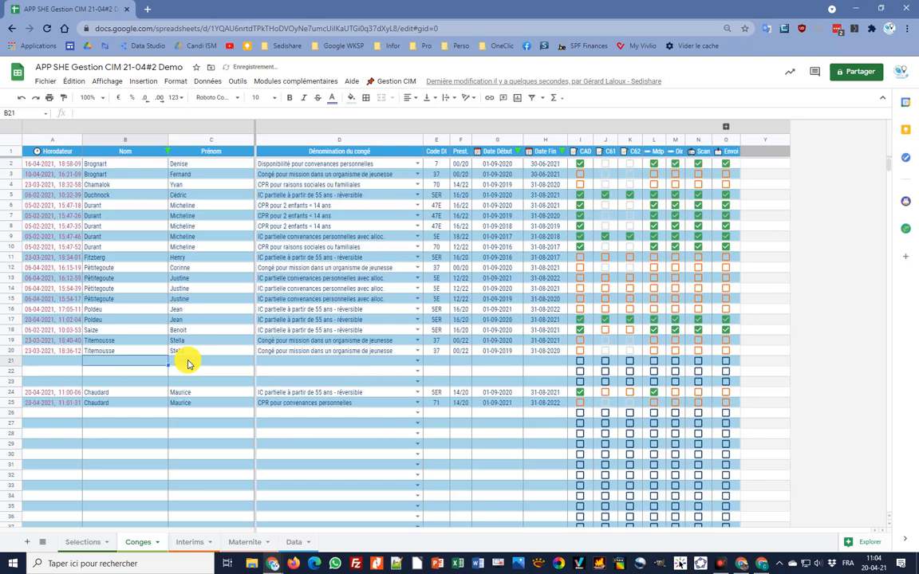
{"action": "key", "text": "ctrl+z"}
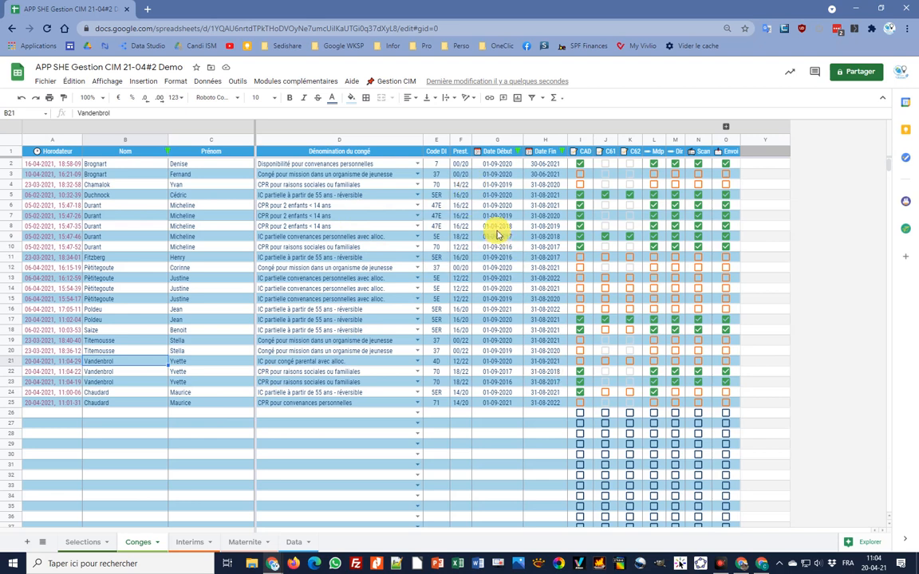
- Sort the records by surname, then by Date Début and Date Fin, most recent first
{"action": "left_click", "coordinate": [393, 81]}
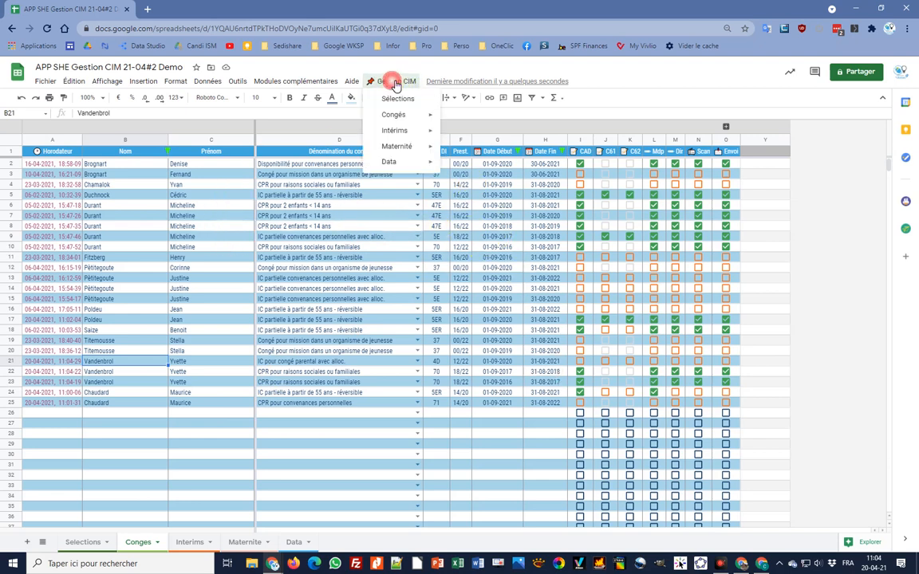
{"action": "mouse_move", "coordinate": [397, 137]}
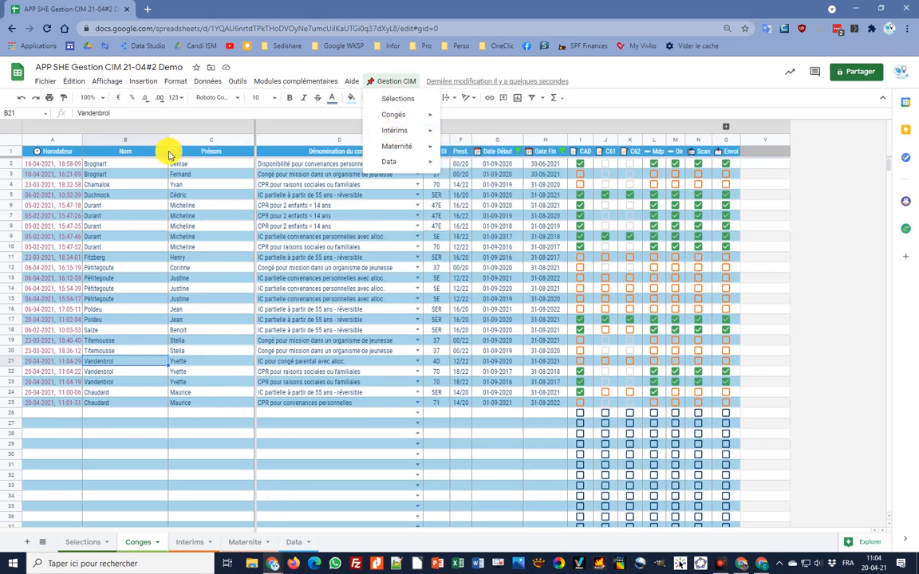
{"action": "key", "text": "ctrl+alt+shift+1"}
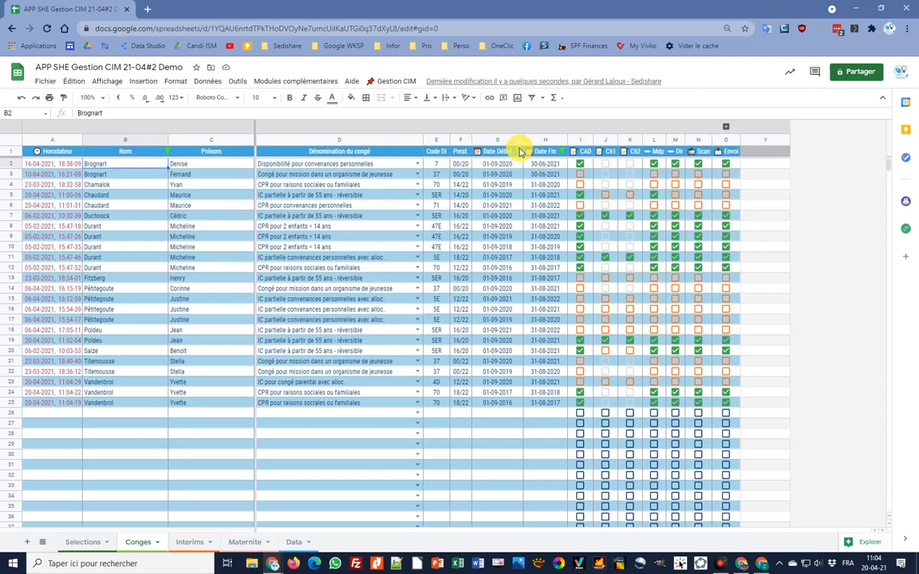
{"action": "key", "text": "ctrl+alt+shift+2"}
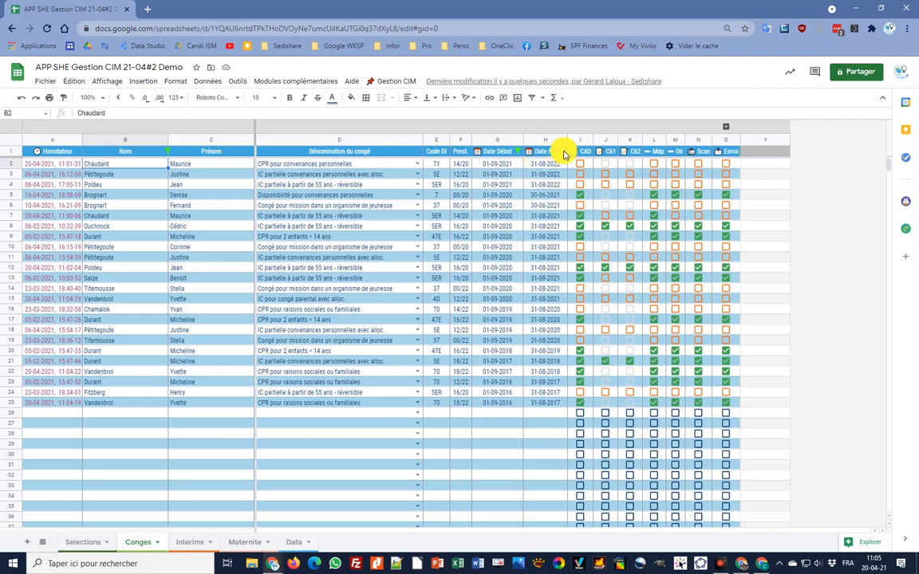
{"action": "left_click", "coordinate": [562, 153]}
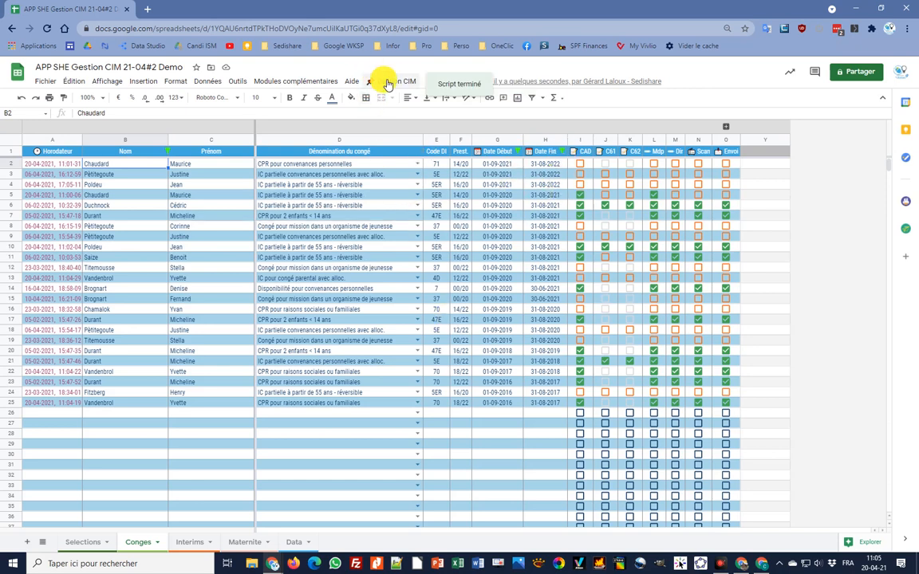
{"action": "left_click", "coordinate": [395, 81]}
{"action": "mouse_move", "coordinate": [405, 115]}
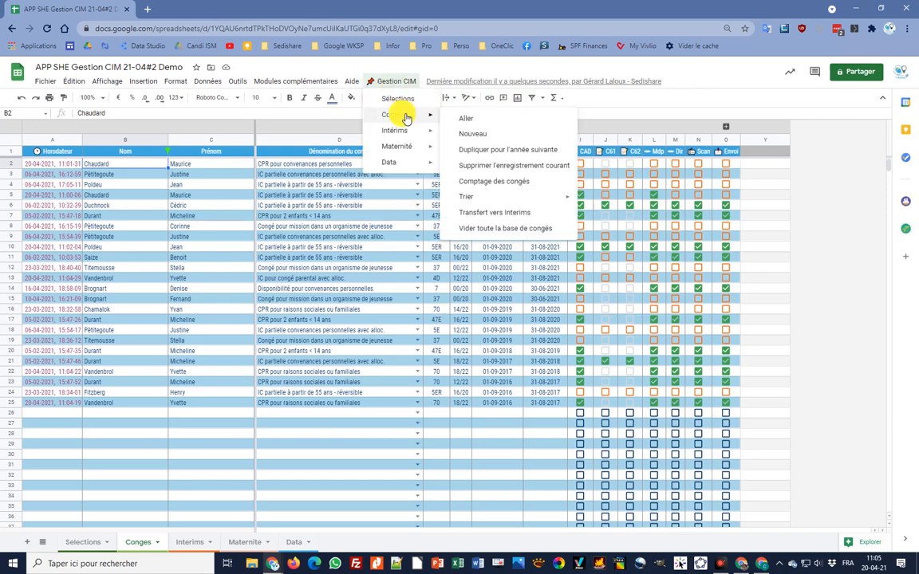
{"action": "mouse_move", "coordinate": [524, 197]}
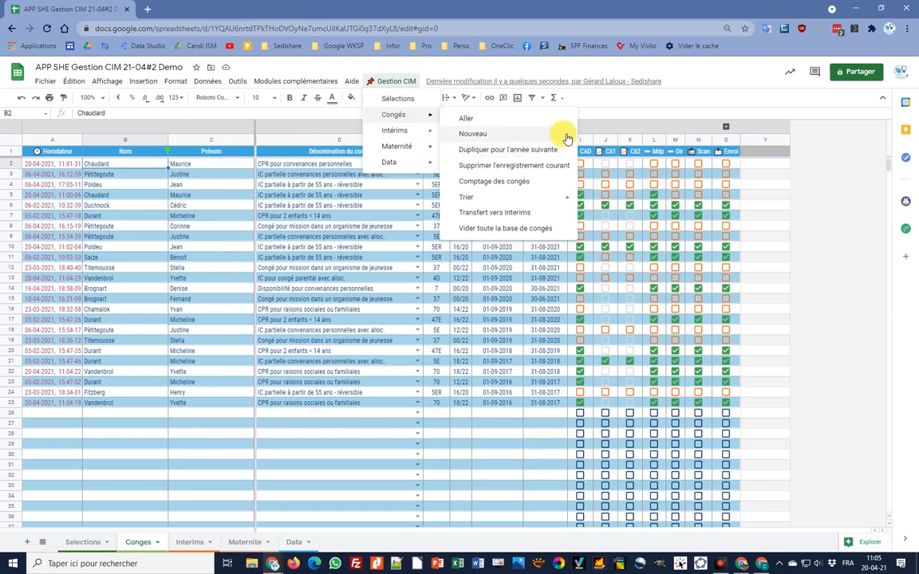
{"action": "left_click", "coordinate": [510, 231]}
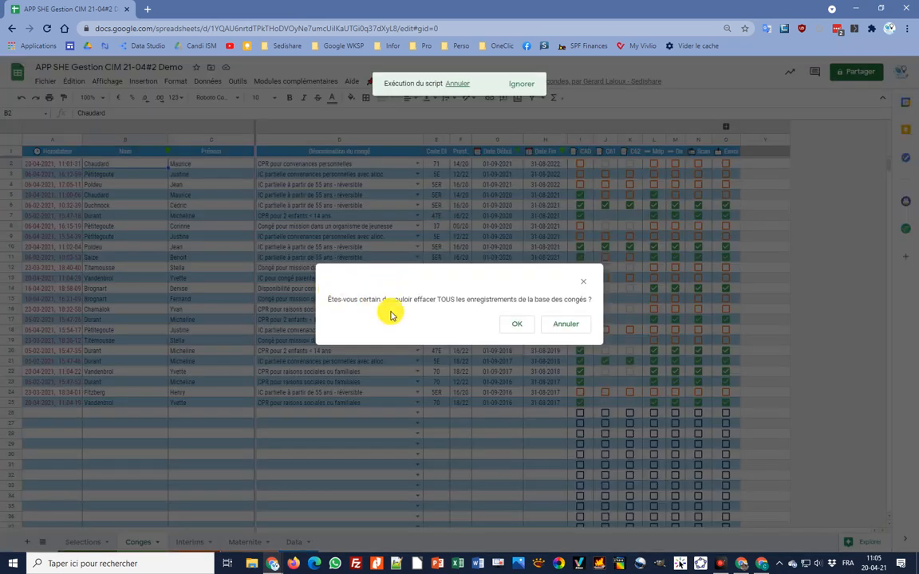
{"action": "left_click", "coordinate": [571, 324]}
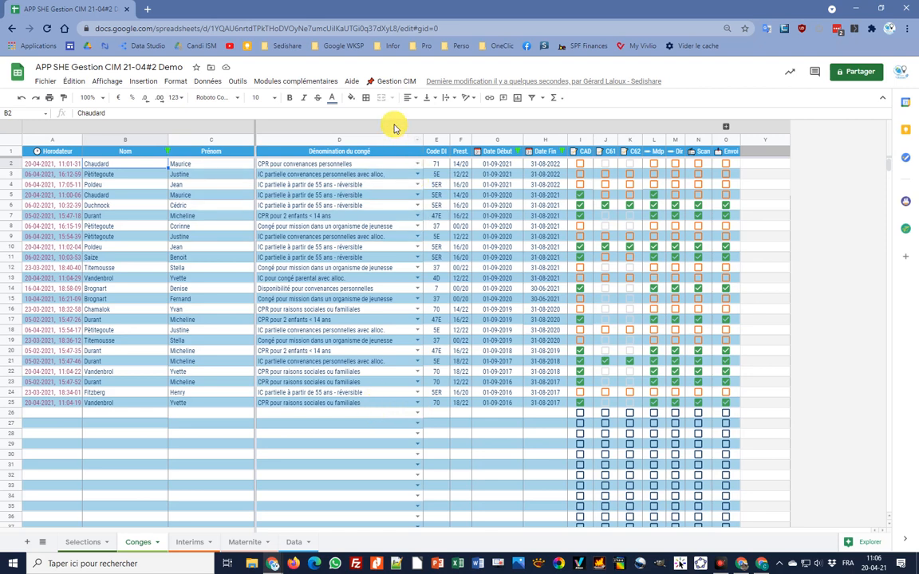
- Switch to the Data sheet of leave types via Gestion CIM > Data > Aller
{"action": "left_click", "coordinate": [391, 83]}
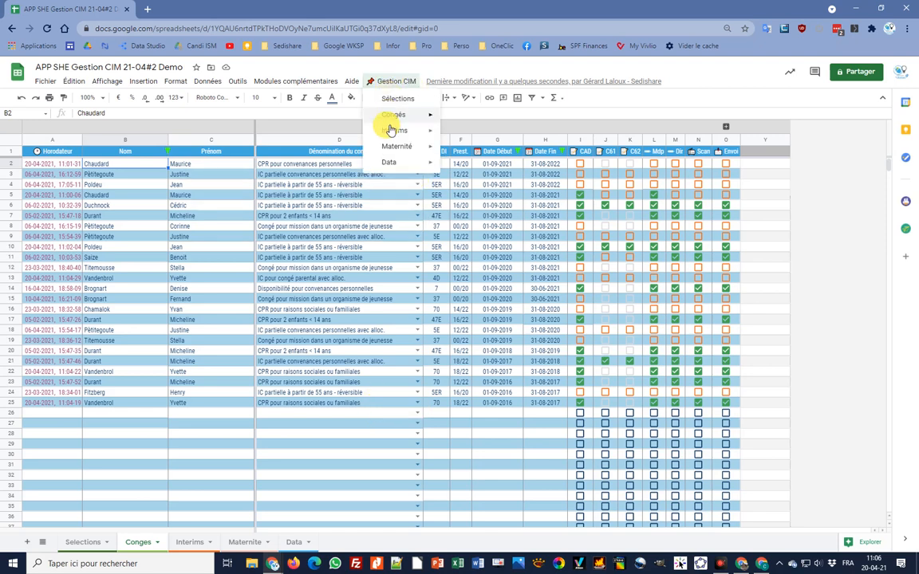
{"action": "mouse_move", "coordinate": [391, 162]}
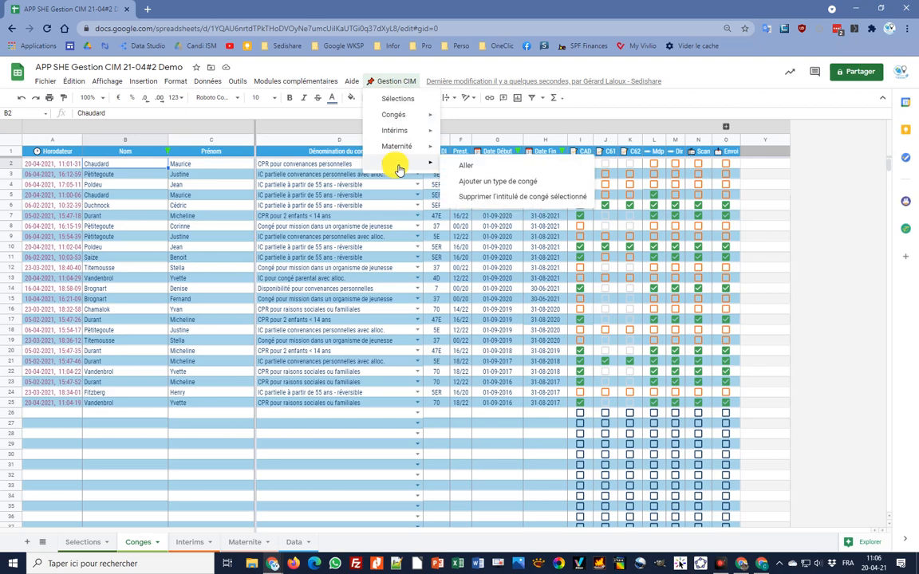
{"action": "left_click", "coordinate": [477, 165]}
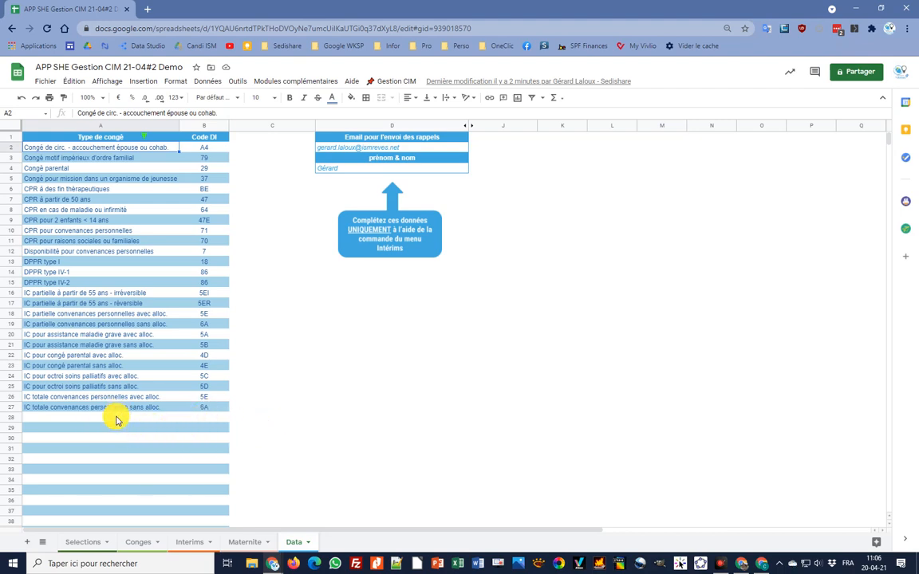
- Launch Gestion CIM > Data > Ajouter un type de congé to add a leave type
{"action": "left_click", "coordinate": [389, 81]}
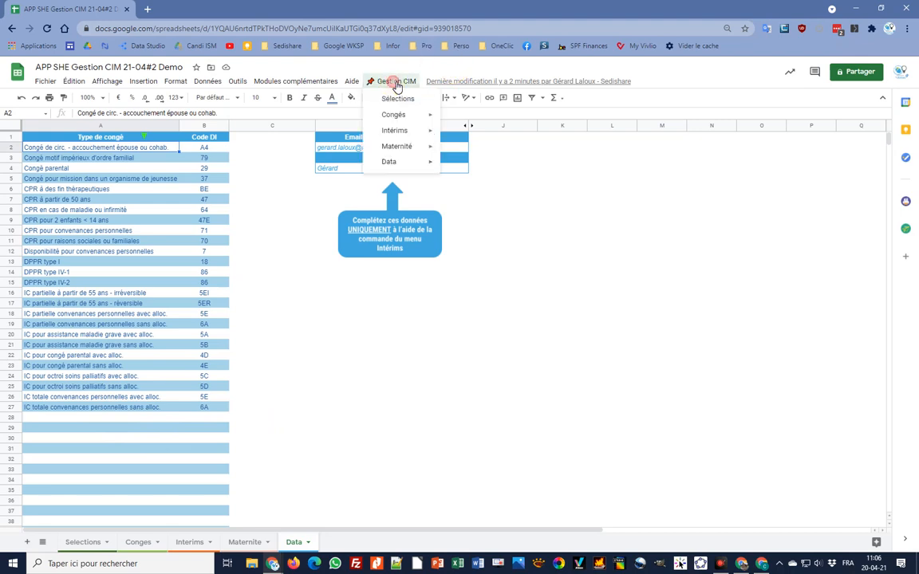
{"action": "mouse_move", "coordinate": [402, 162]}
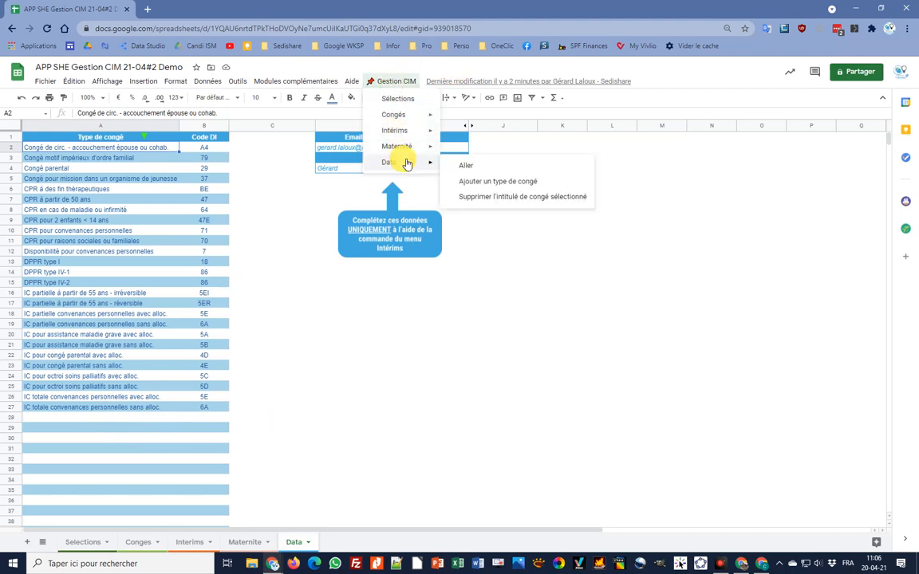
{"action": "left_click", "coordinate": [496, 182]}
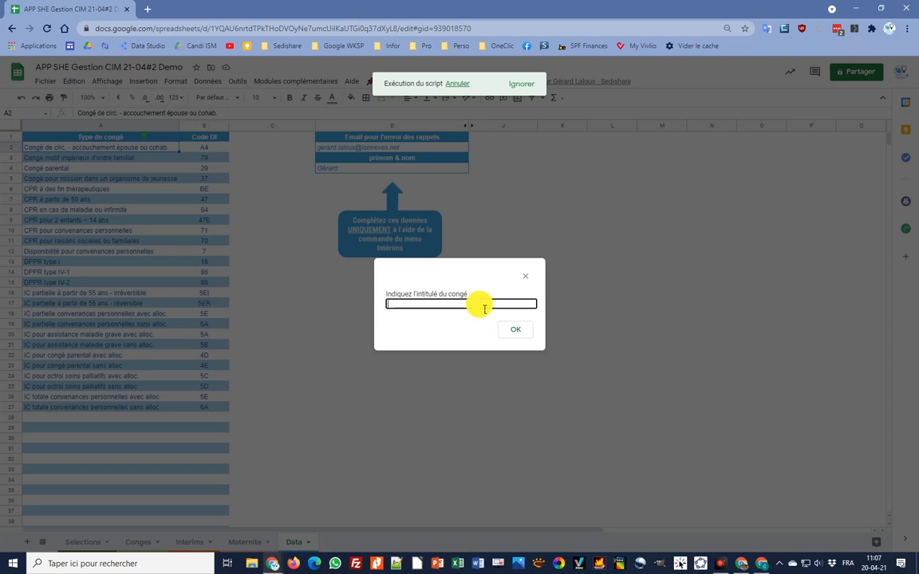
- Enter 'Congé plage' as the new leave type's name and P06 as its Code DI
{"action": "type", "text": "Congé plage"}
{"action": "left_click", "coordinate": [516, 331]}
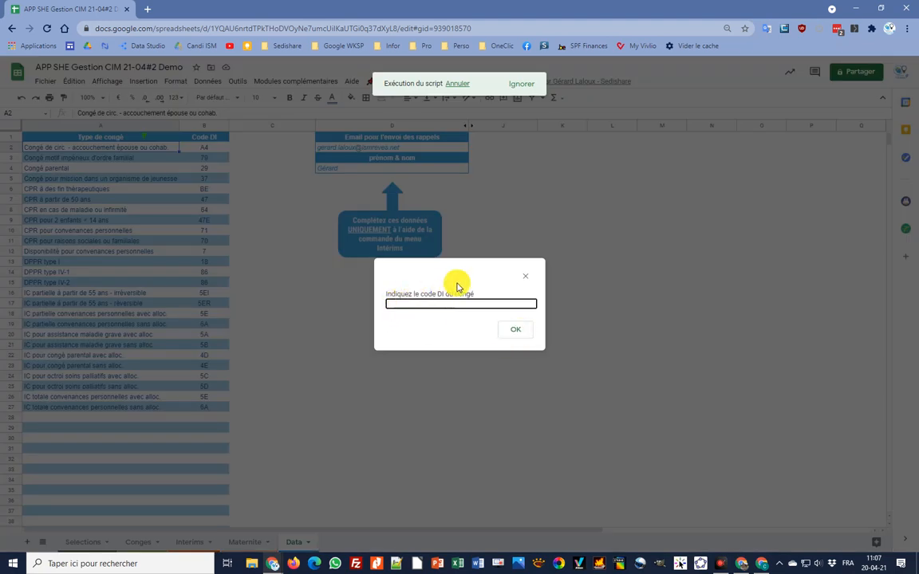
{"action": "type", "text": "P06"}
{"action": "left_click", "coordinate": [512, 332]}
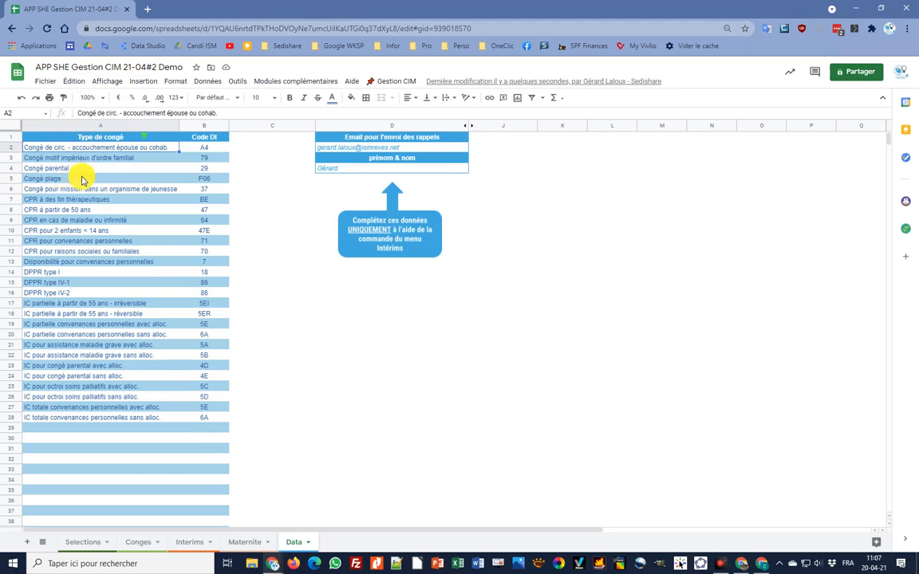
- Select Congé plage in A5 and delete it with Supprimer l'intitulé de congé sélectionné, confirming OK
{"action": "left_click", "coordinate": [80, 179]}
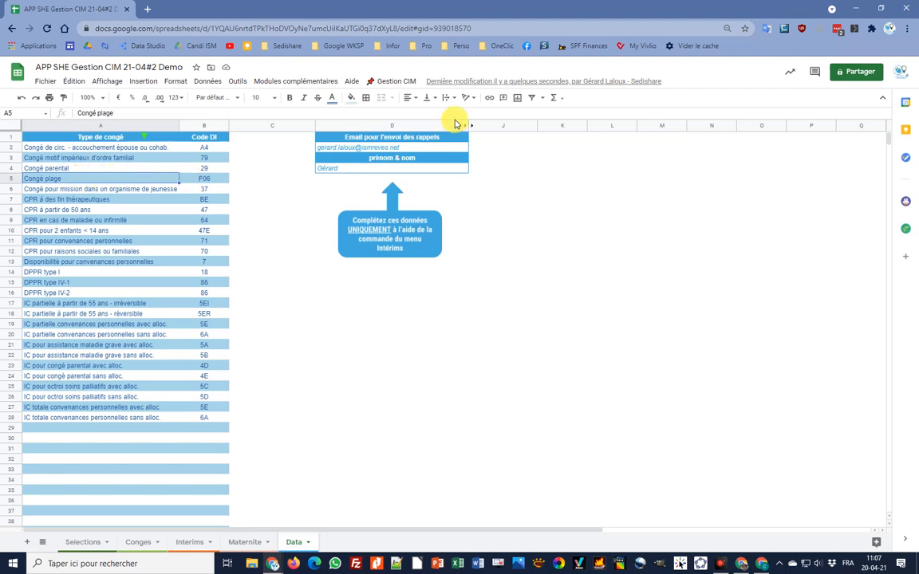
{"action": "left_click", "coordinate": [394, 82]}
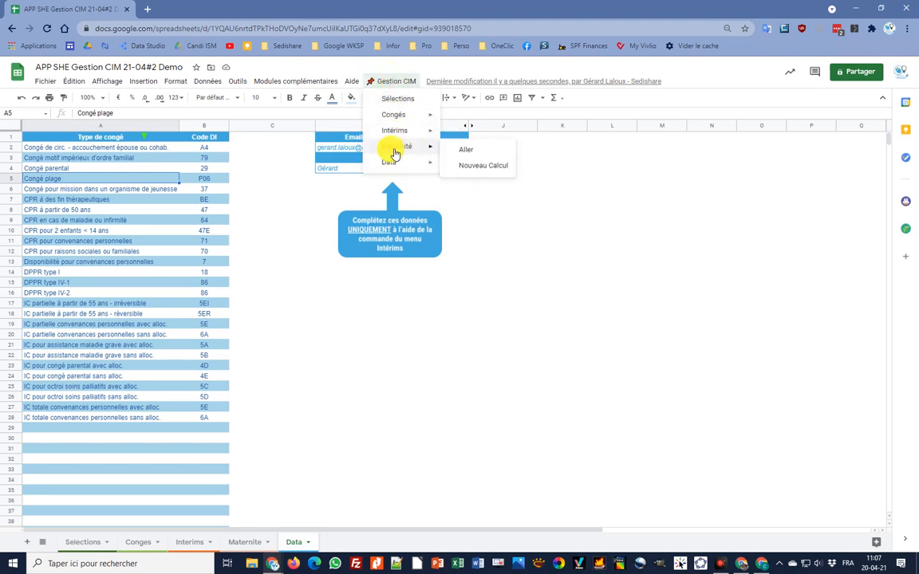
{"action": "mouse_move", "coordinate": [396, 160]}
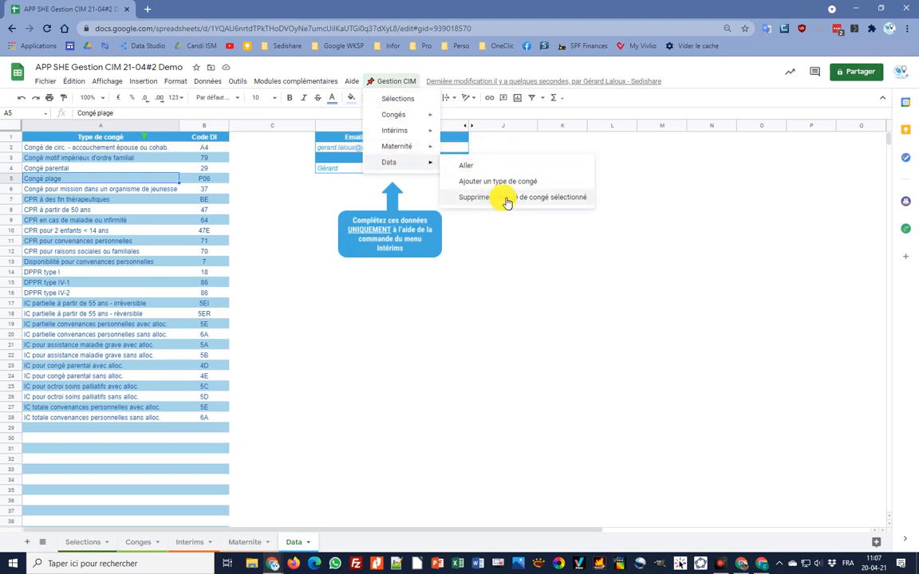
{"action": "left_click", "coordinate": [504, 199]}
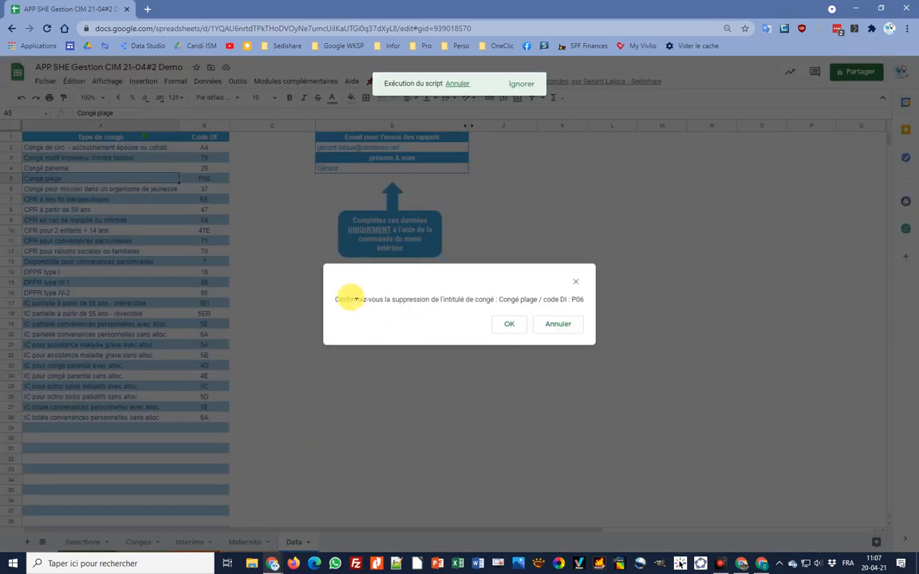
{"action": "left_click", "coordinate": [511, 326]}
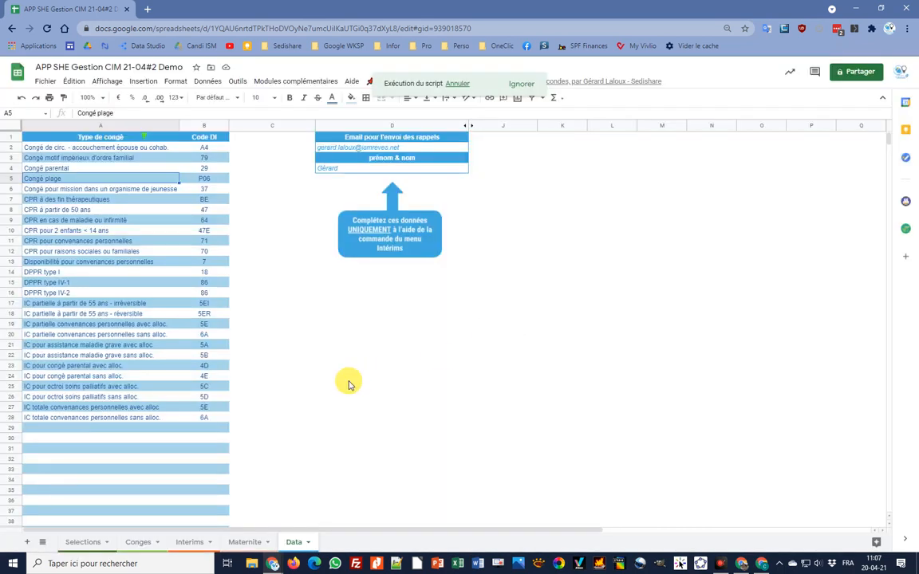